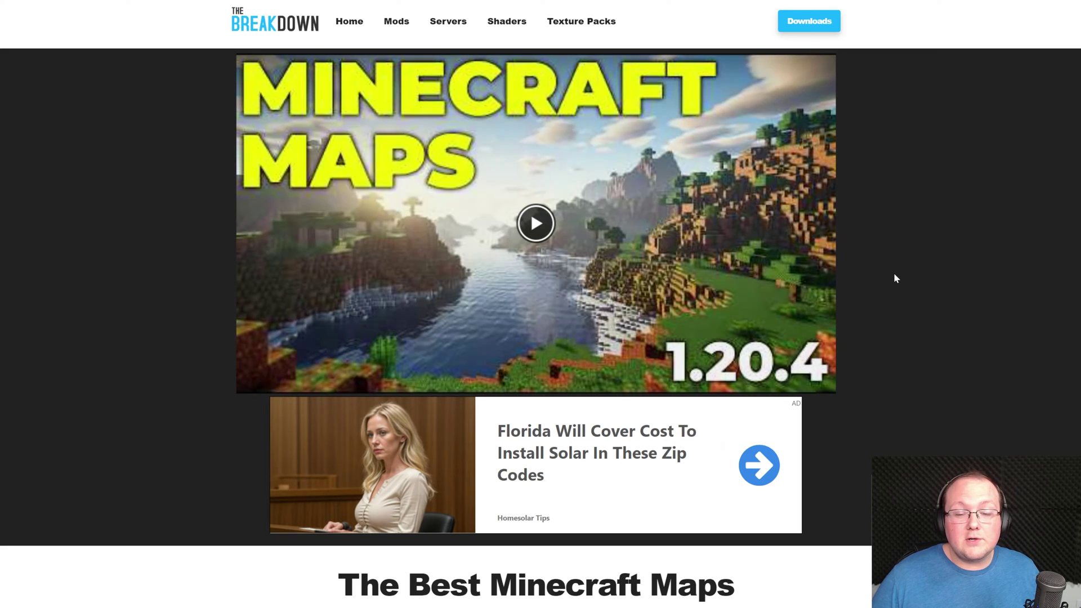
# Look through the Best Minecraft Maps article, from the adventure maps to the Skyblock survival maps
pyautogui.scroll(-5, 894, 275)
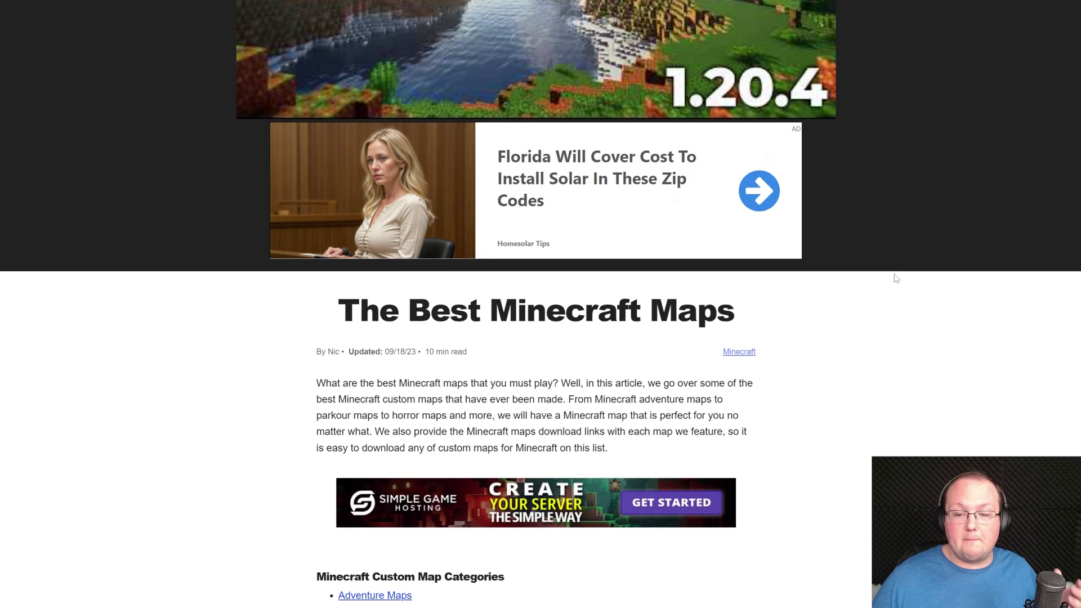
pyautogui.scroll(-12, 896, 278)
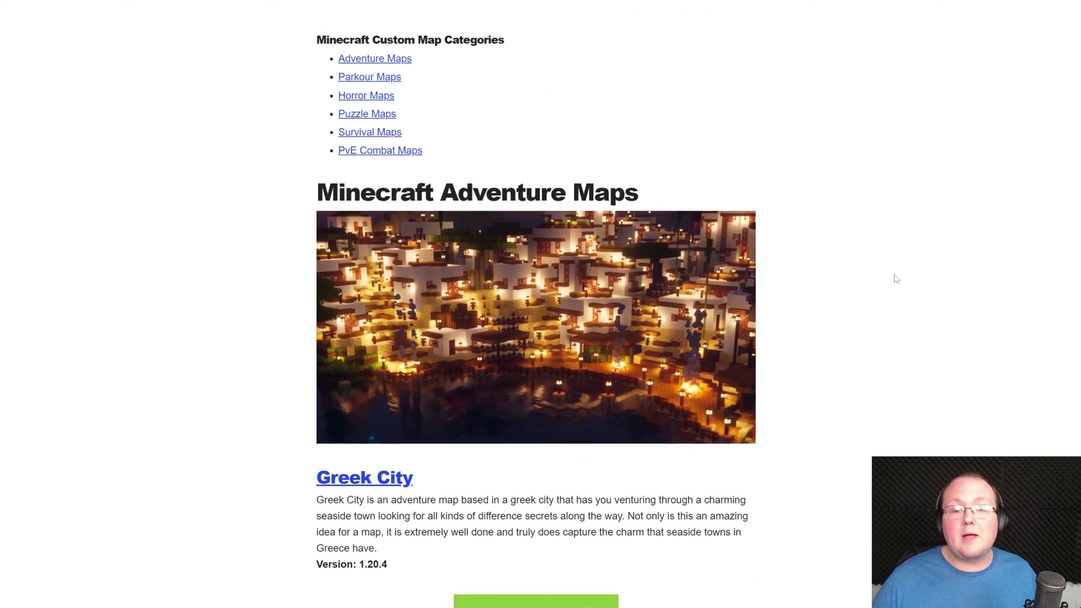
pyautogui.scroll(-2, 896, 278)
pyautogui.scroll(5, 777, 296)
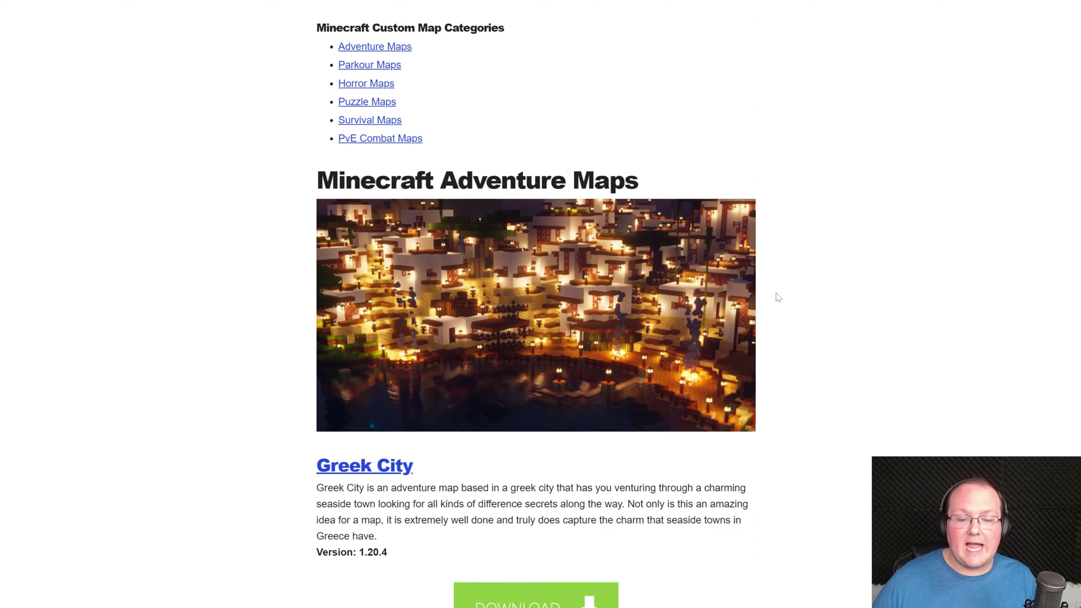
pyautogui.scroll(-5, 777, 297)
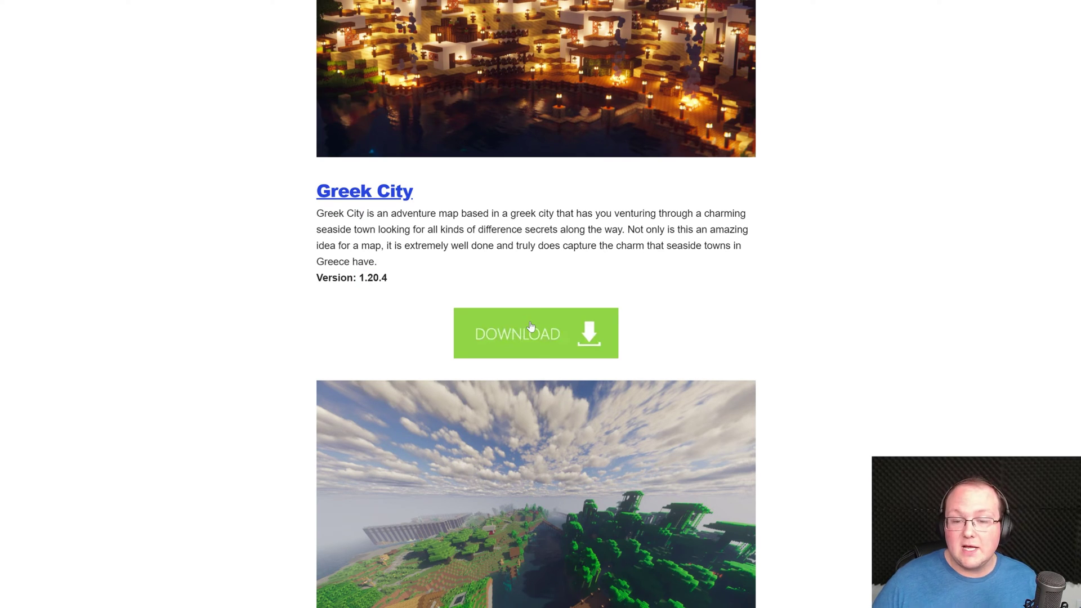
pyautogui.scroll(-3, 574, 183)
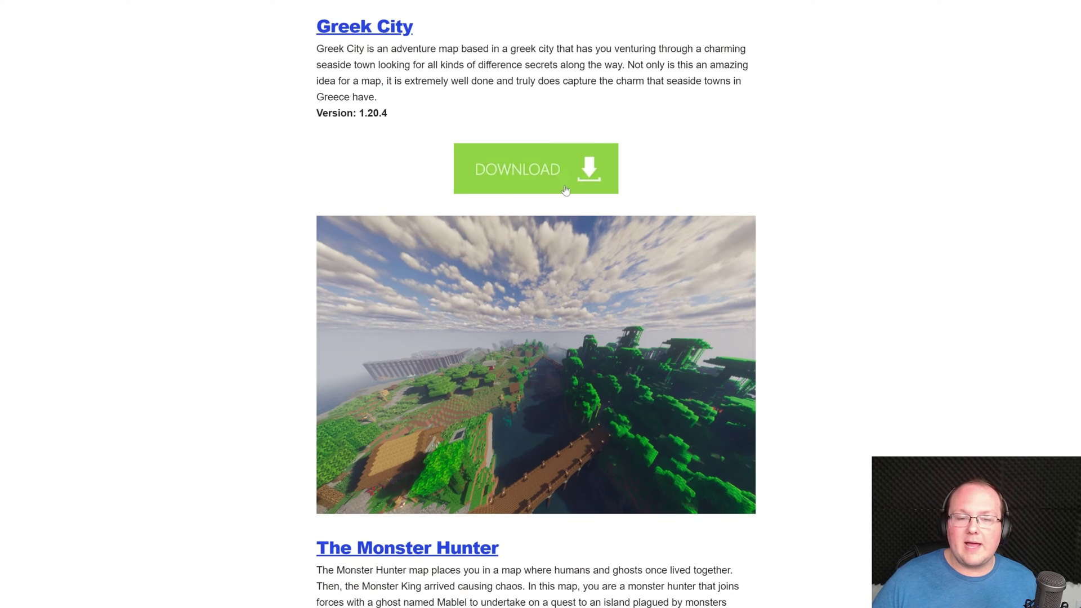
pyautogui.scroll(4, 683, 302)
pyautogui.scroll(-18, 649, 251)
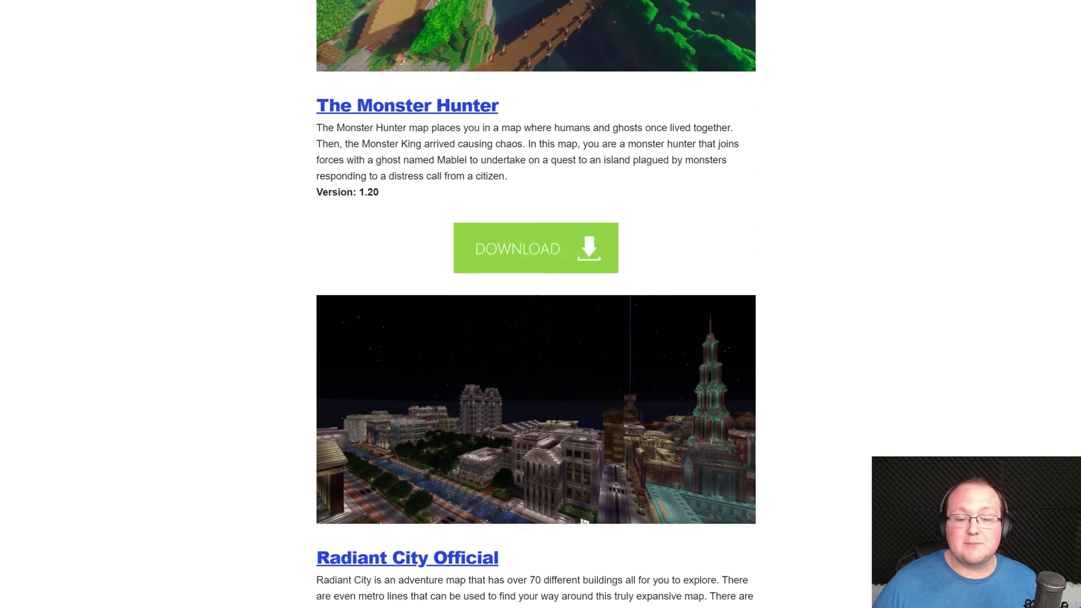
pyautogui.scroll(-20, 651, 256)
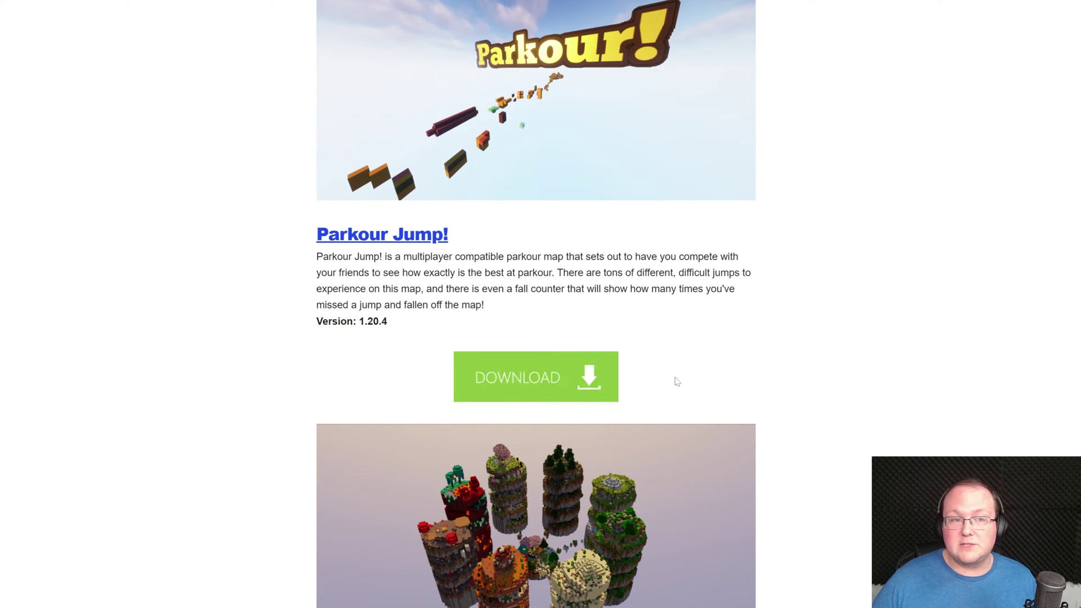
pyautogui.scroll(-20, 678, 381)
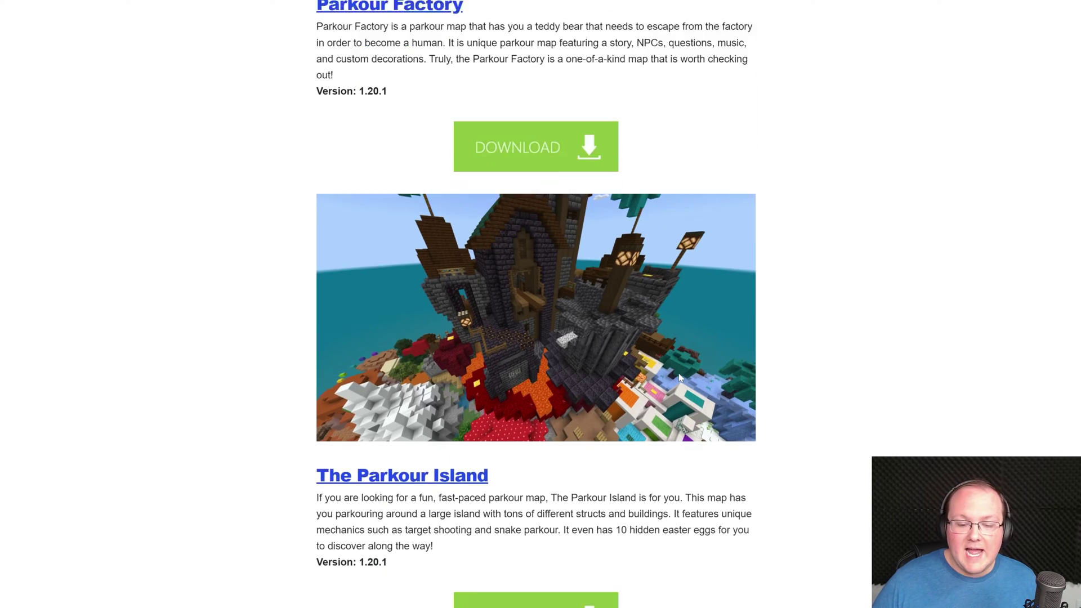
pyautogui.scroll(-20, 679, 378)
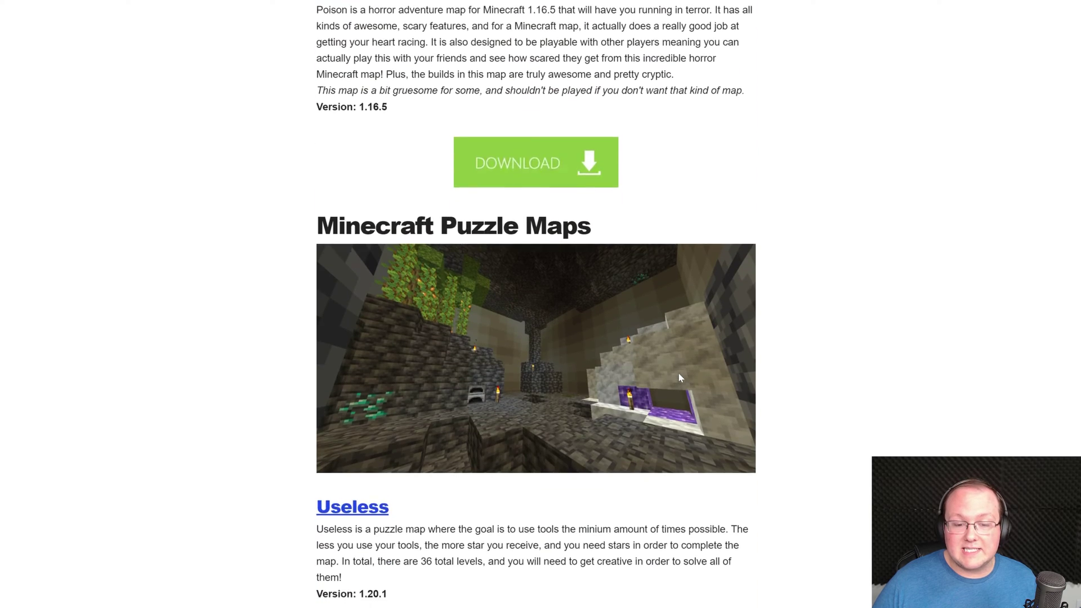
pyautogui.scroll(-20, 679, 378)
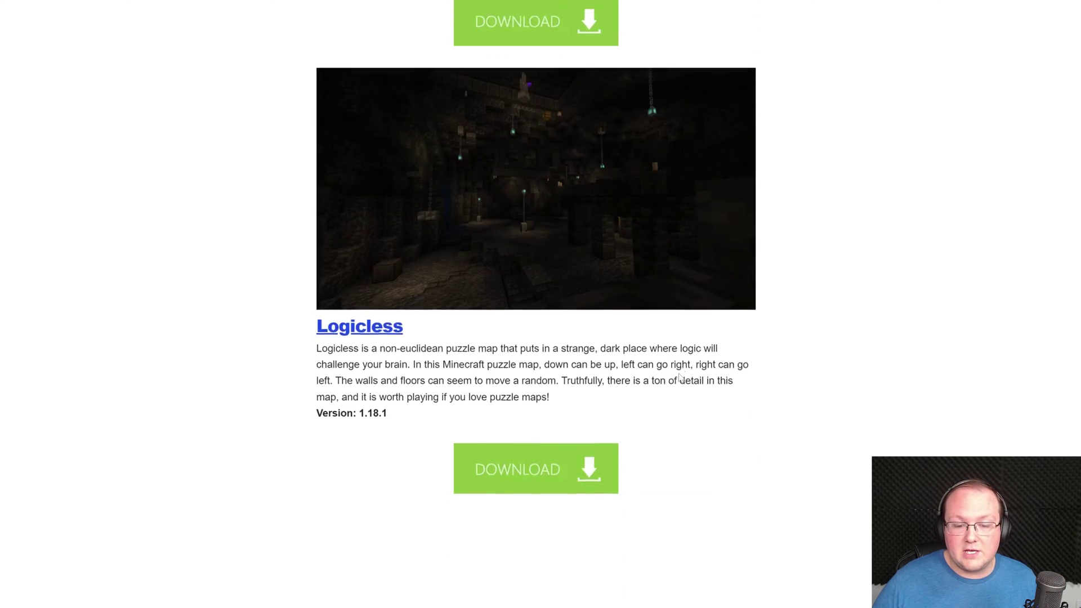
pyautogui.scroll(-20, 679, 377)
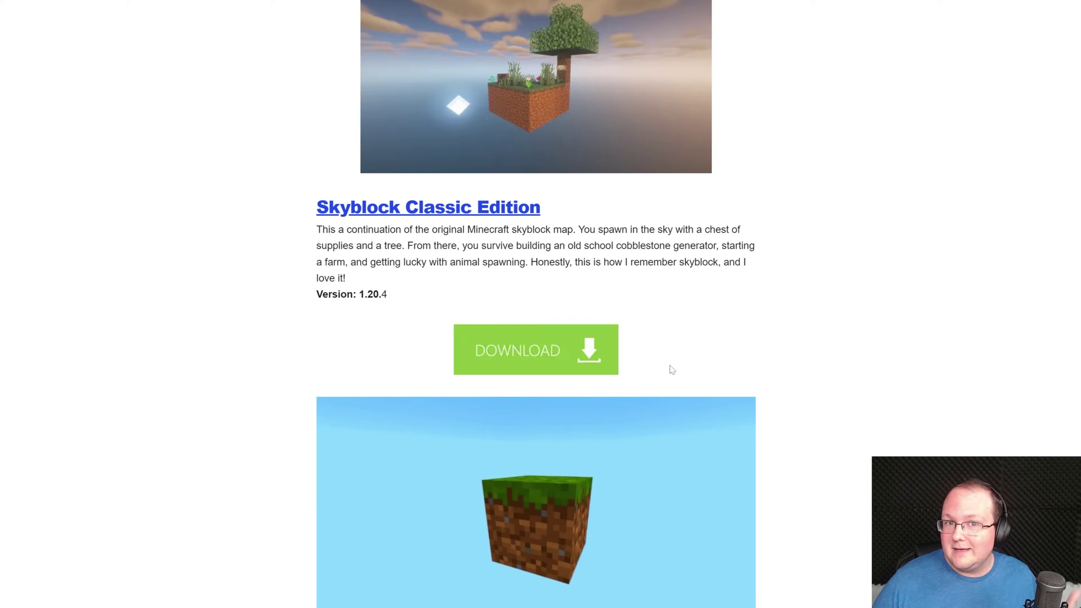
pyautogui.scroll(2, 654, 350)
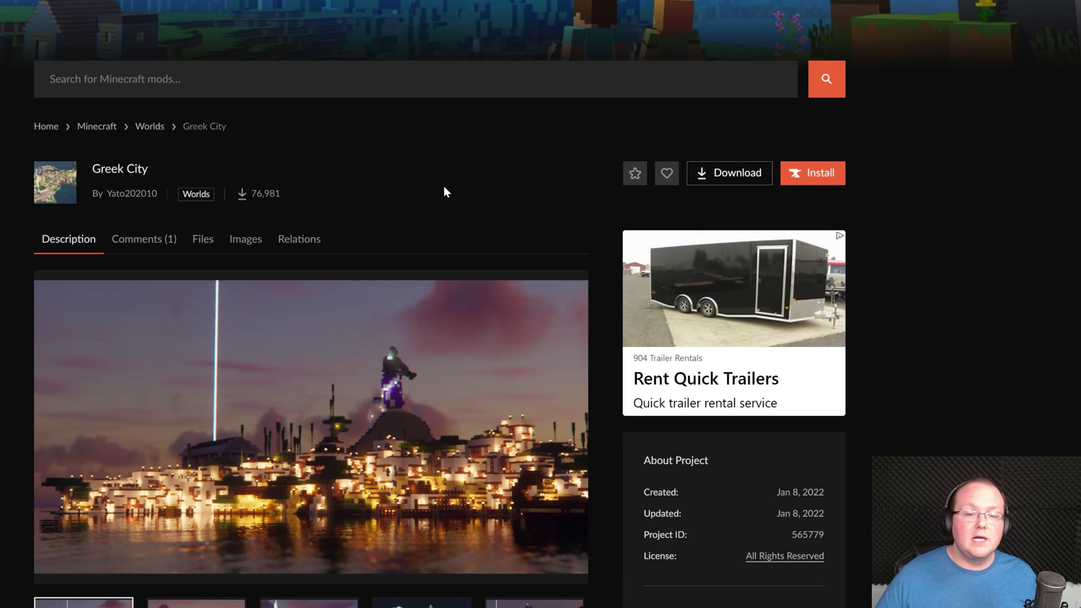
# Download the Greek city 0.1 file from the files of the Greek City world on CurseForge
pyautogui.click(202, 239)
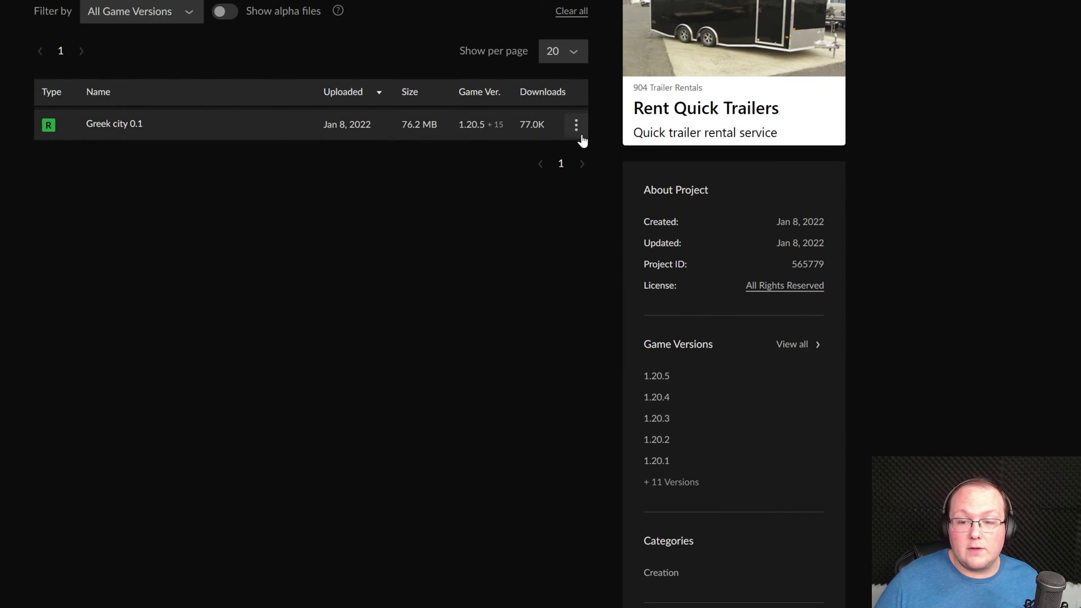
pyautogui.click(575, 125)
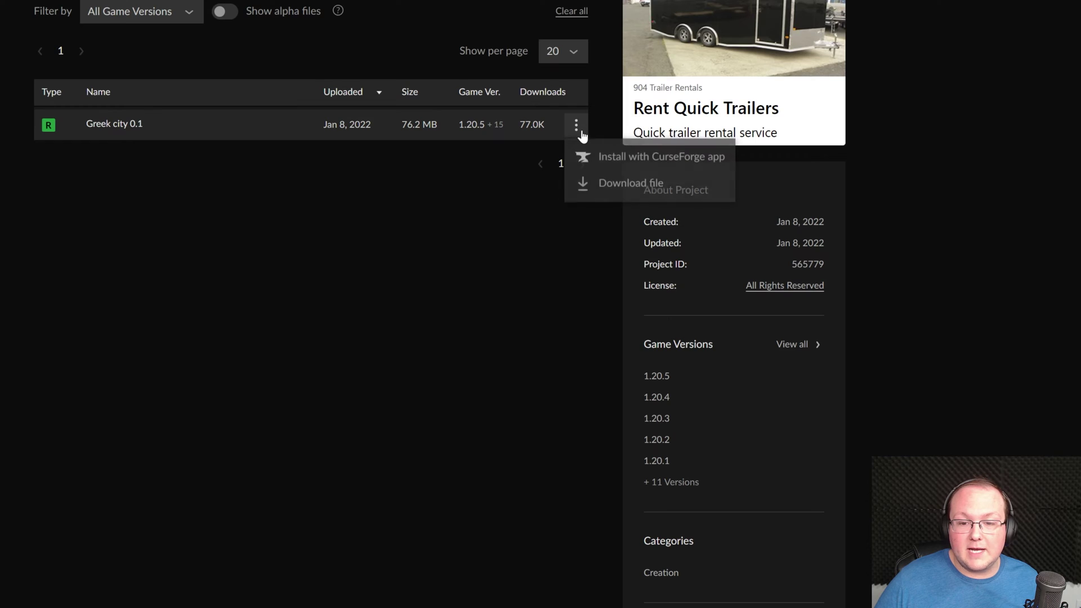
pyautogui.click(602, 183)
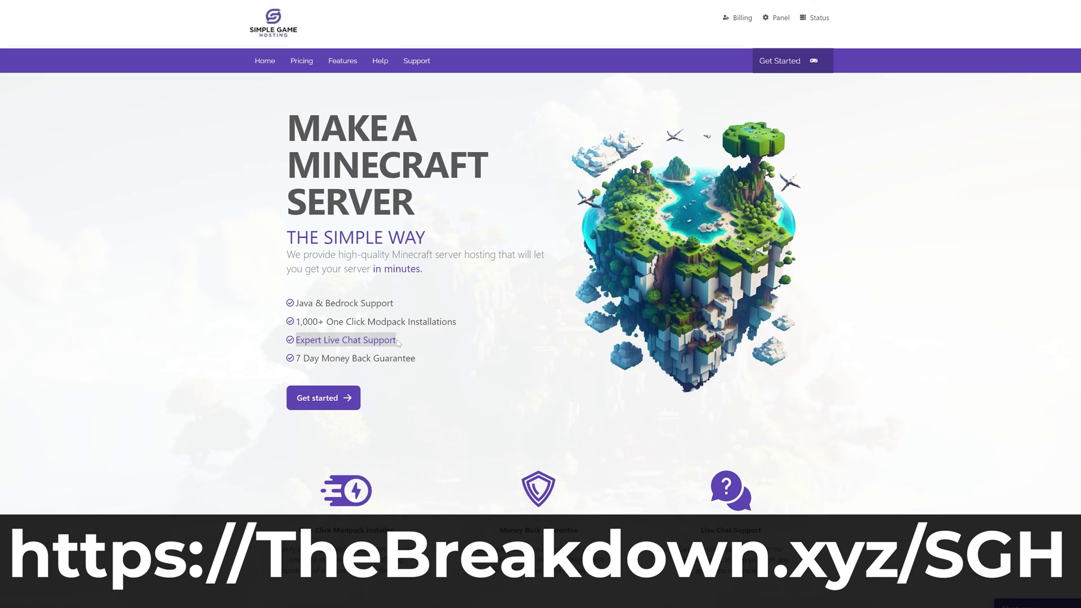
# Look over the Simple Game Hosting home page and search the server panel's CurseForge modpacks for Pixelmon
pyautogui.scroll(-4, 541, 267)
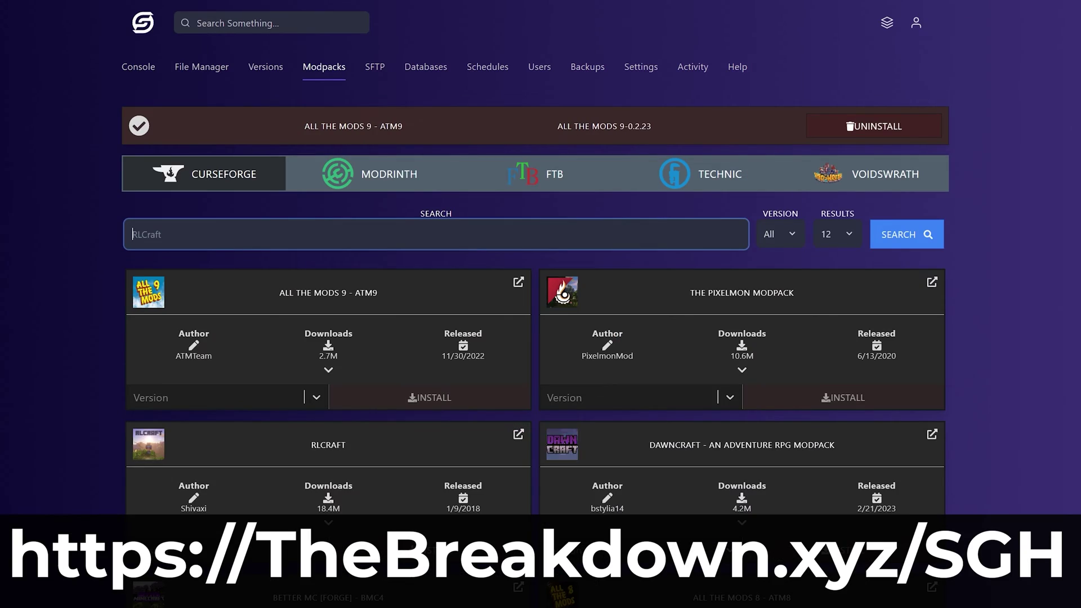
pyautogui.write('Pixelmon')
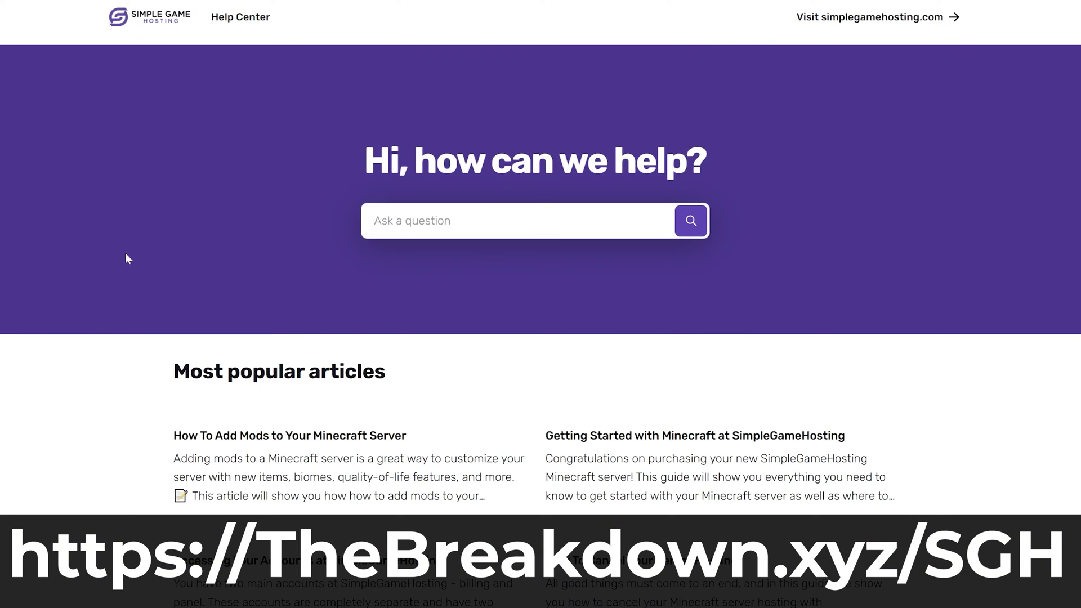
# Open the help center article on adding mods to a Minecraft server and read through it
pyautogui.click(242, 458)
pyautogui.scroll(-7, 529, 403)
pyautogui.scroll(-20, 461, 418)
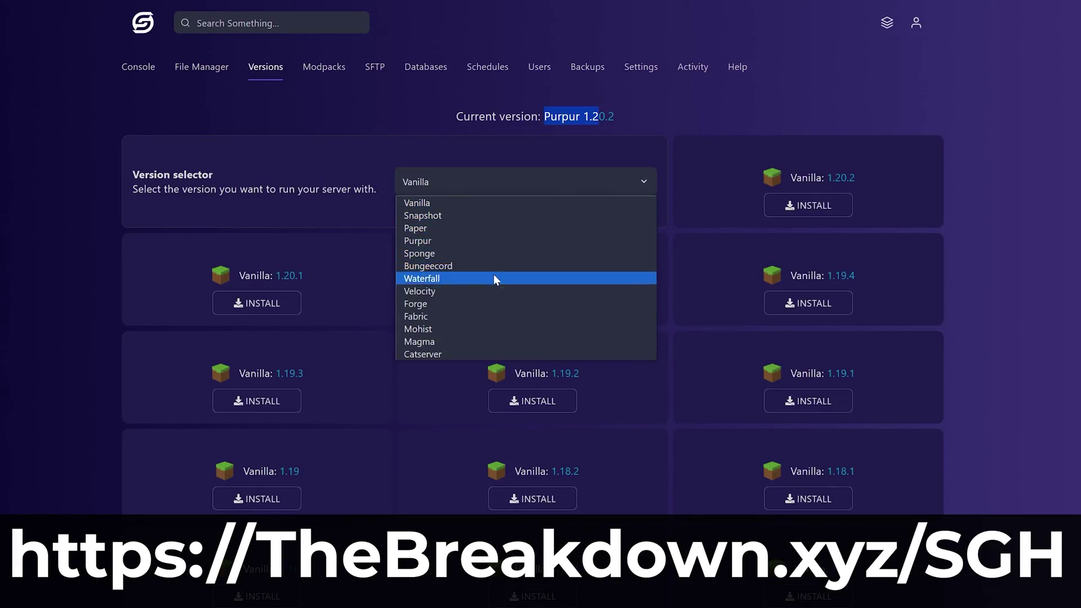
# Switch the server's version selector to Forge and install the first version offered
pyautogui.click(494, 306)
pyautogui.click(786, 207)
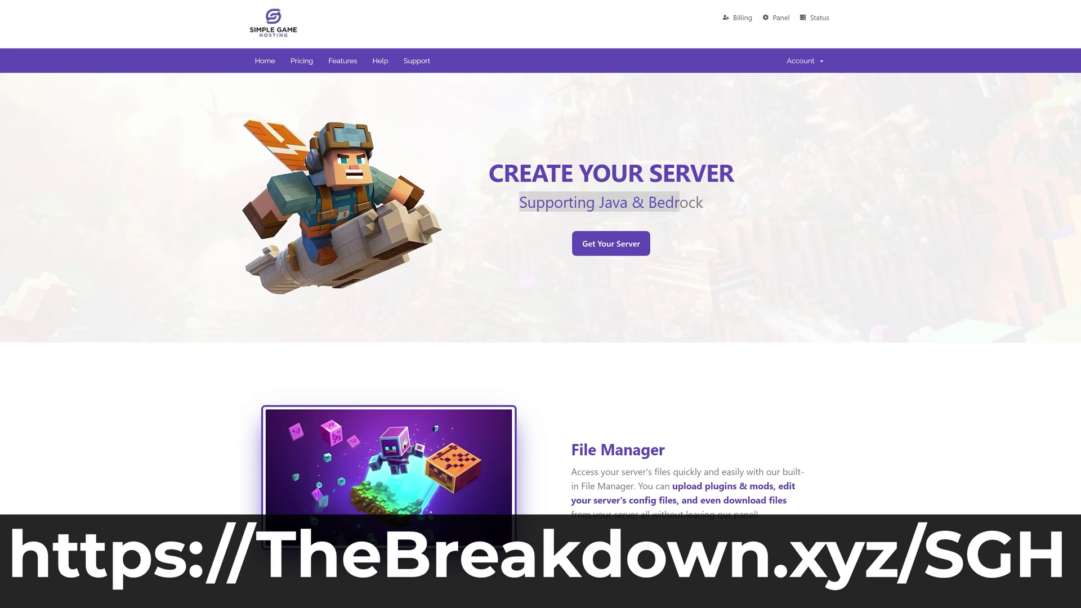
# Examine the hosting features page, the server's container files and the guide on setting up modpacks
pyautogui.scroll(-10, 435, 227)
pyautogui.moveTo(804, 124); pyautogui.dragTo(289, 137)
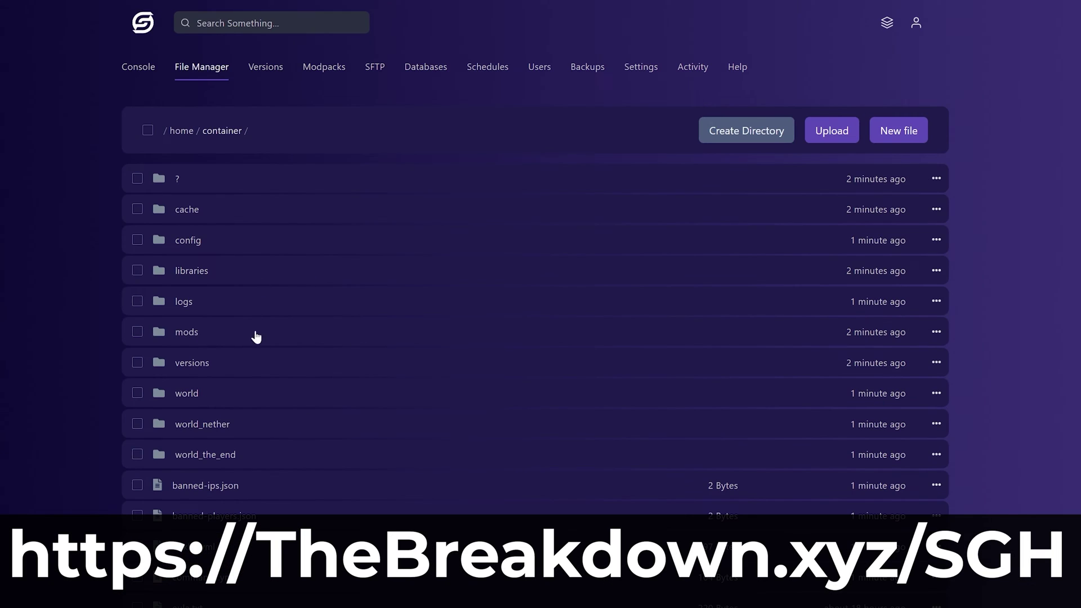
pyautogui.scroll(-5, 253, 338)
pyautogui.click(211, 496)
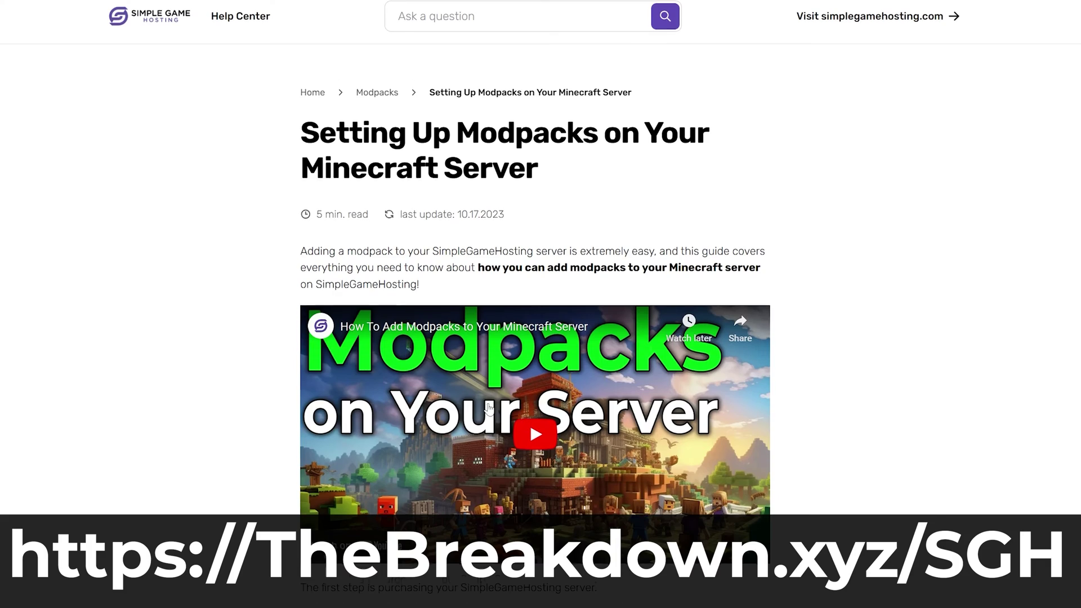
pyautogui.scroll(-20, 487, 403)
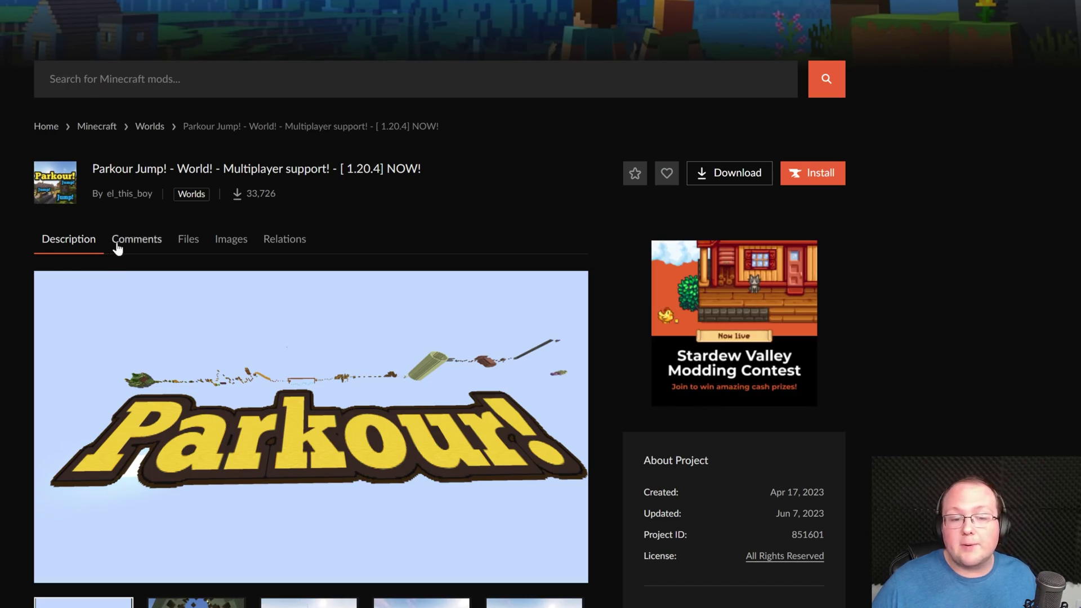
# Download the Parkour Jump! [1.20.X] V1.5 file from the Parkour Jump! world's files on CurseForge
pyautogui.click(181, 248)
pyautogui.scroll(-1, 374, 149)
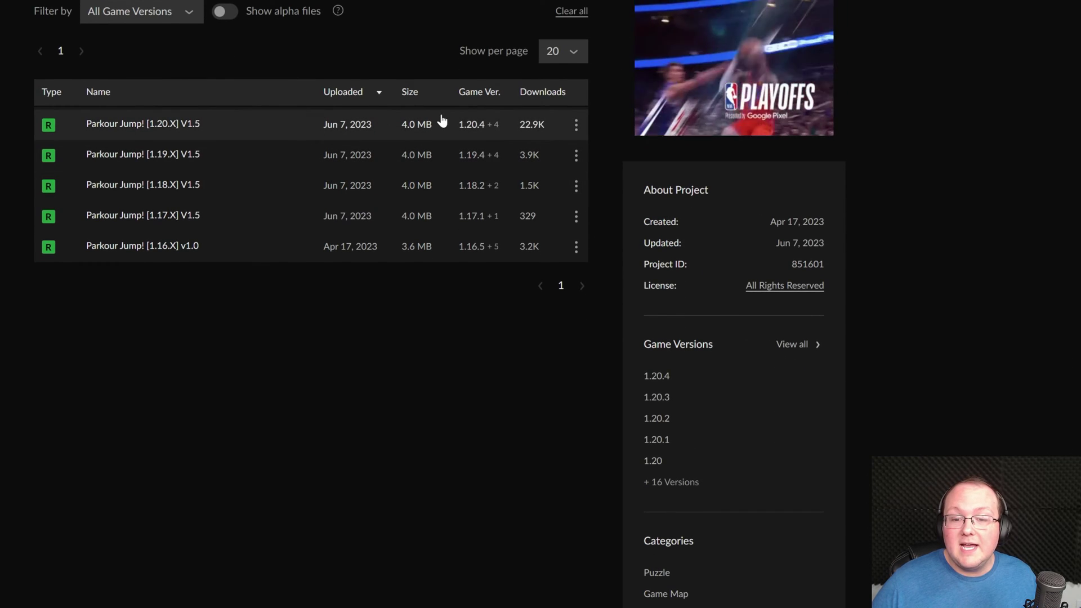
pyautogui.click(575, 126)
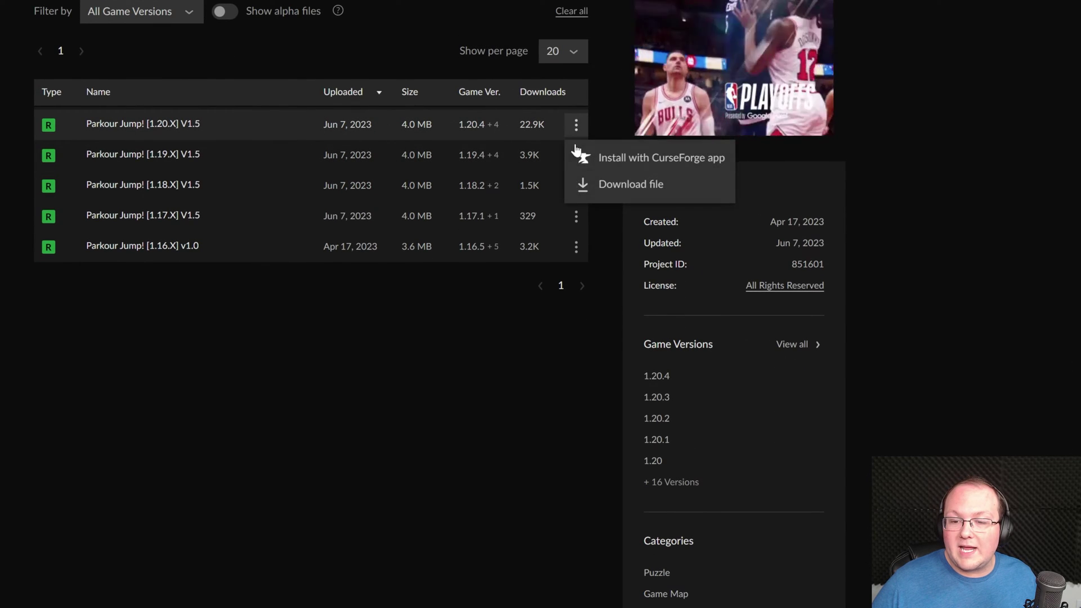
pyautogui.click(583, 186)
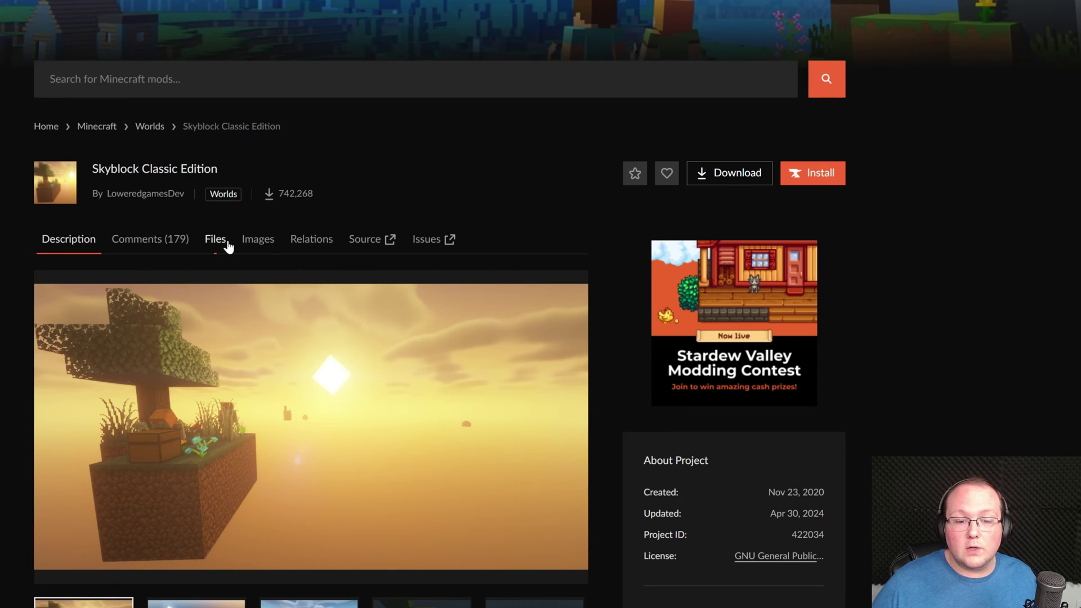
# Download JE-1.20.3/1.20.4-Skyblock_Classic_Edition:5.1.2 and save it as Skyblock Classic Edition.zip in the Downloads folder
pyautogui.click(205, 246)
pyautogui.scroll(-5, 466, 152)
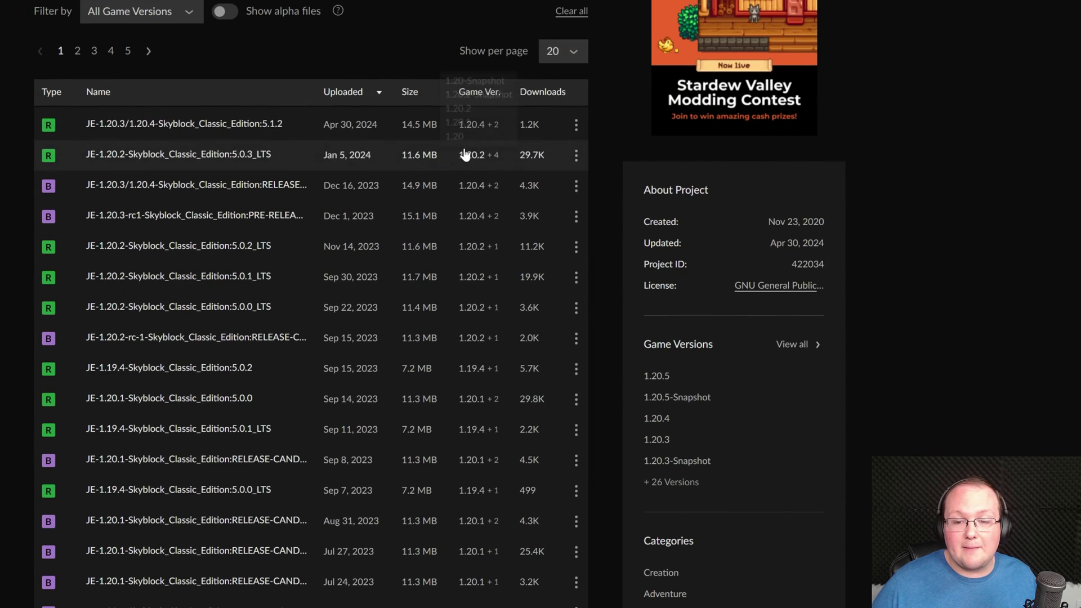
pyautogui.click(574, 126)
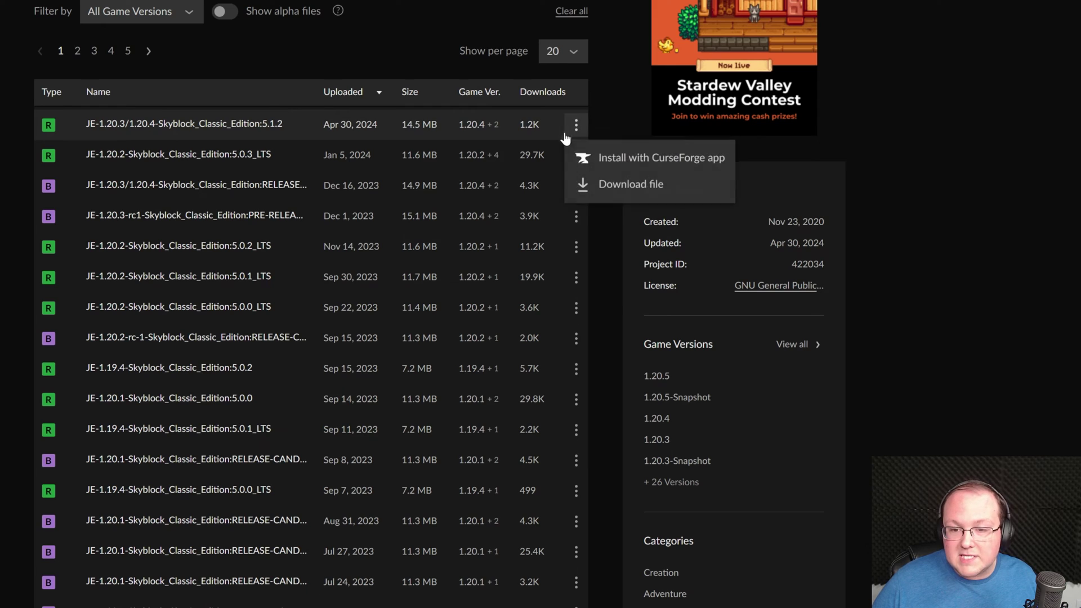
pyautogui.click(574, 186)
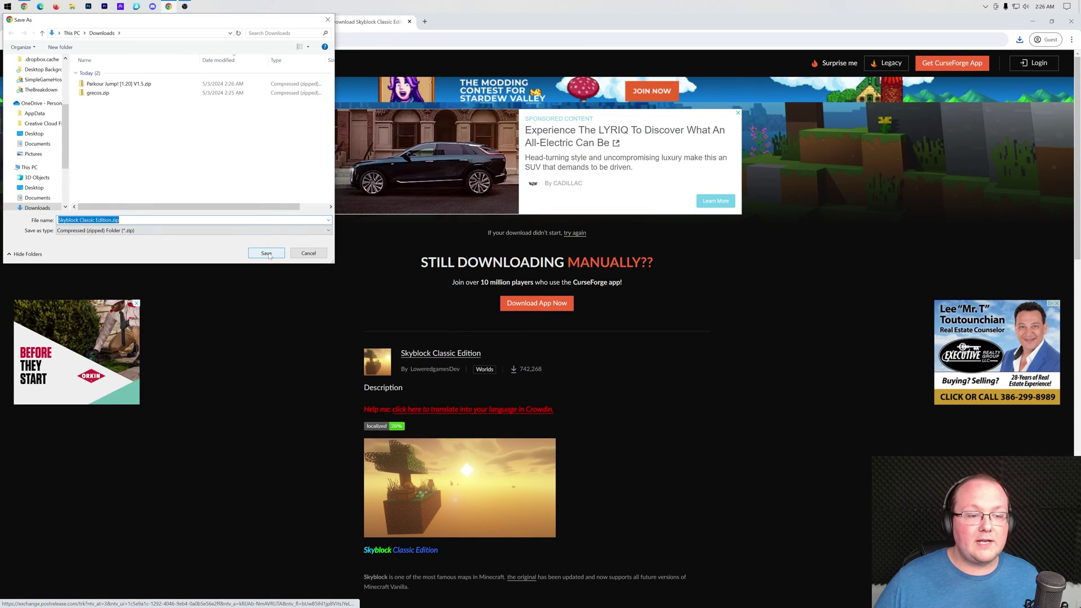
pyautogui.click(267, 254)
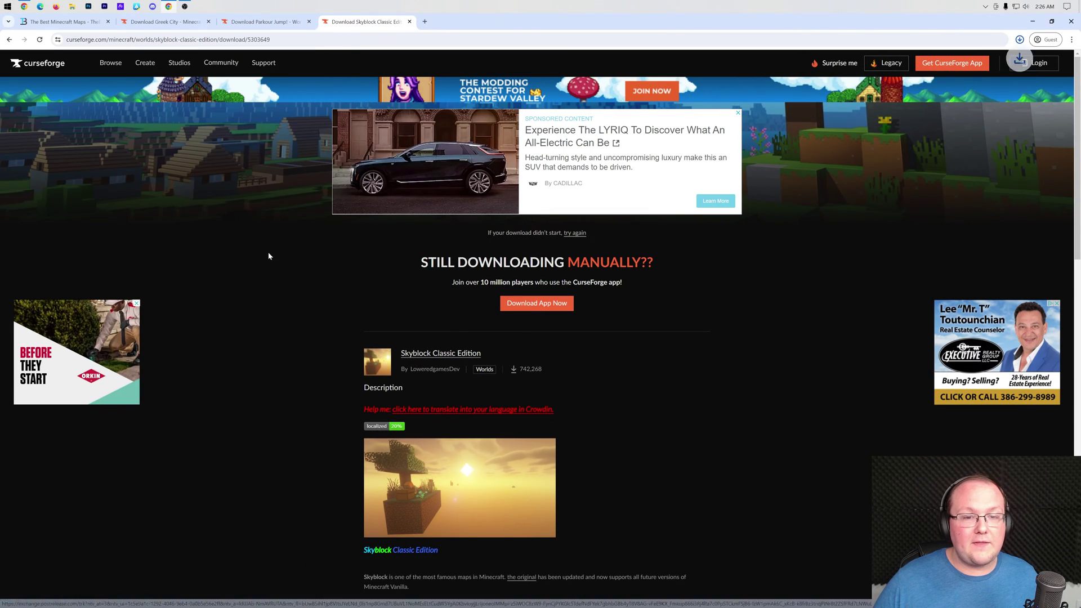
# Switch to File Explorer, move the three downloaded map zips from Downloads to the desktop, and close the window
pyautogui.click(1024, 26)
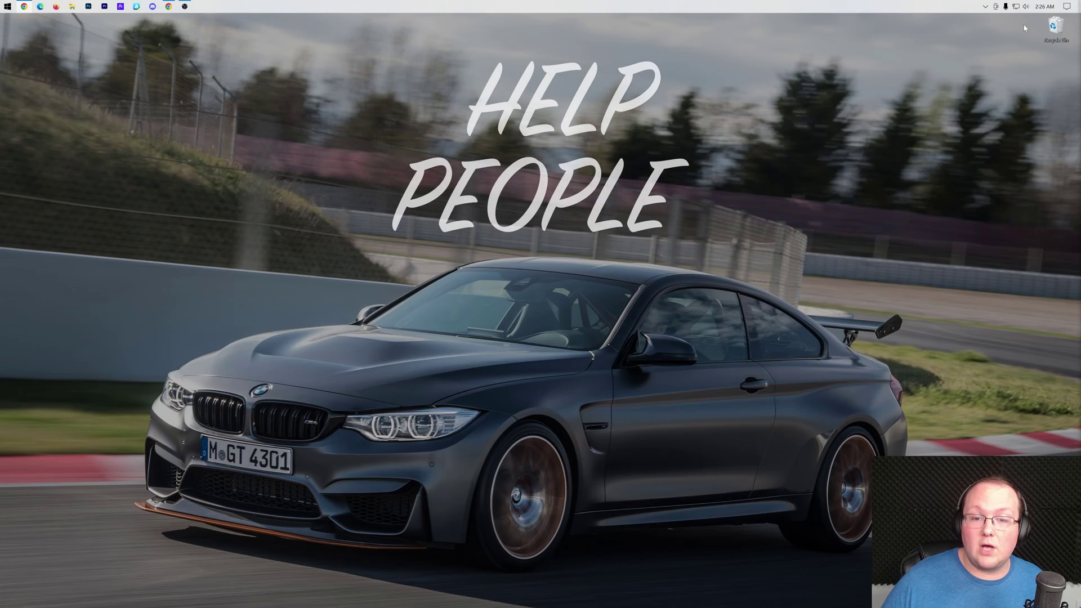
pyautogui.click(71, 8)
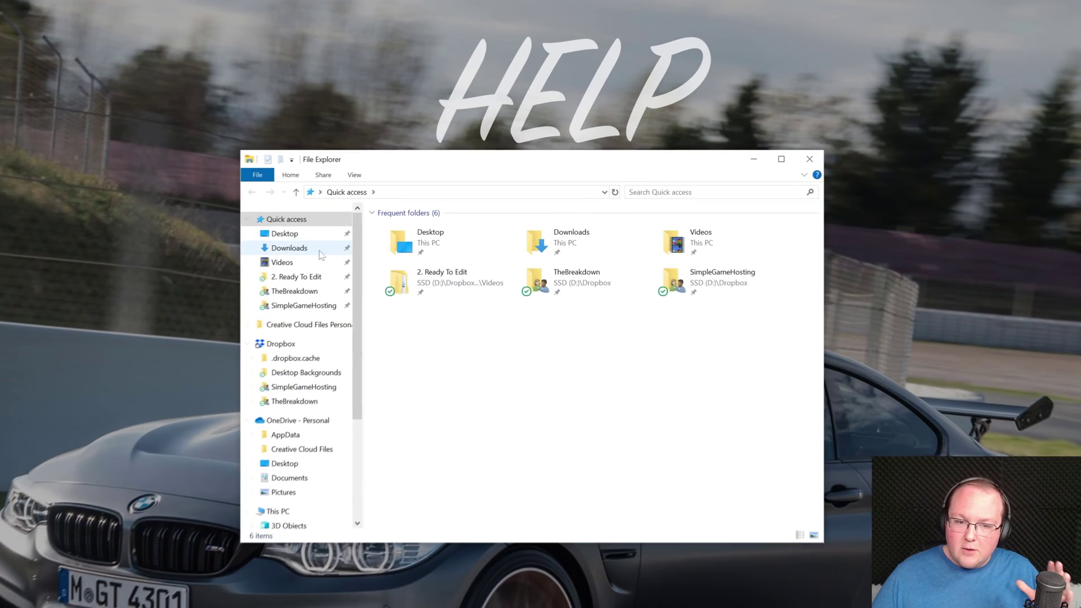
pyautogui.click(381, 210)
pyautogui.moveTo(454, 309); pyautogui.dragTo(127, 108)
pyautogui.click(813, 159)
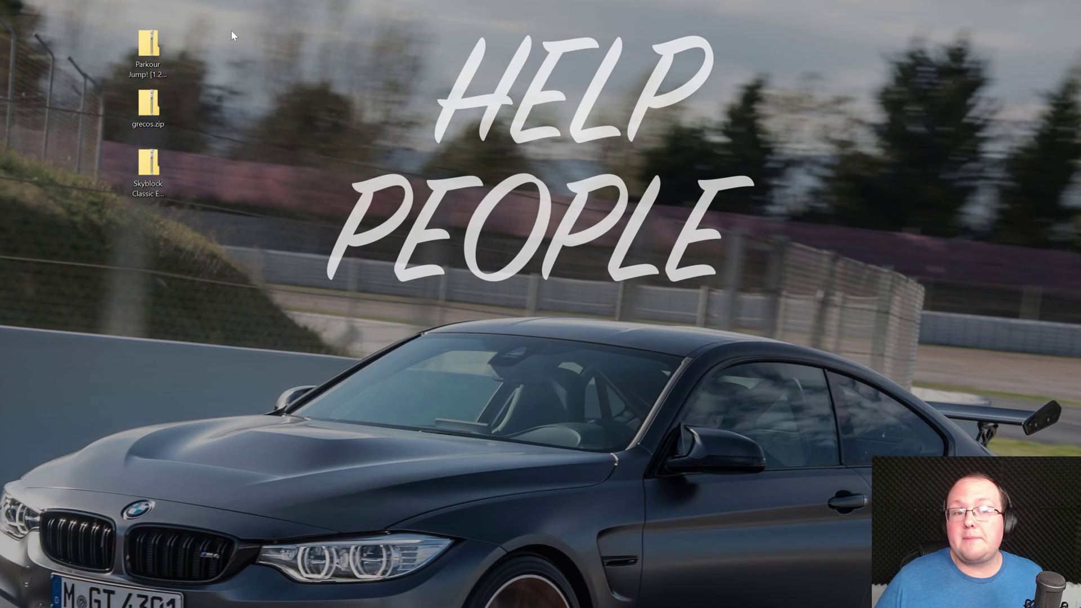
# Arrange the Parkour Jump!, grecos.zip and Skyblock Classic Edition zips side by side in one row on the desktop
pyautogui.moveTo(148, 42); pyautogui.dragTo(103, 44)
pyautogui.moveTo(148, 101); pyautogui.dragTo(148, 44)
pyautogui.moveTo(148, 164); pyautogui.dragTo(187, 45)
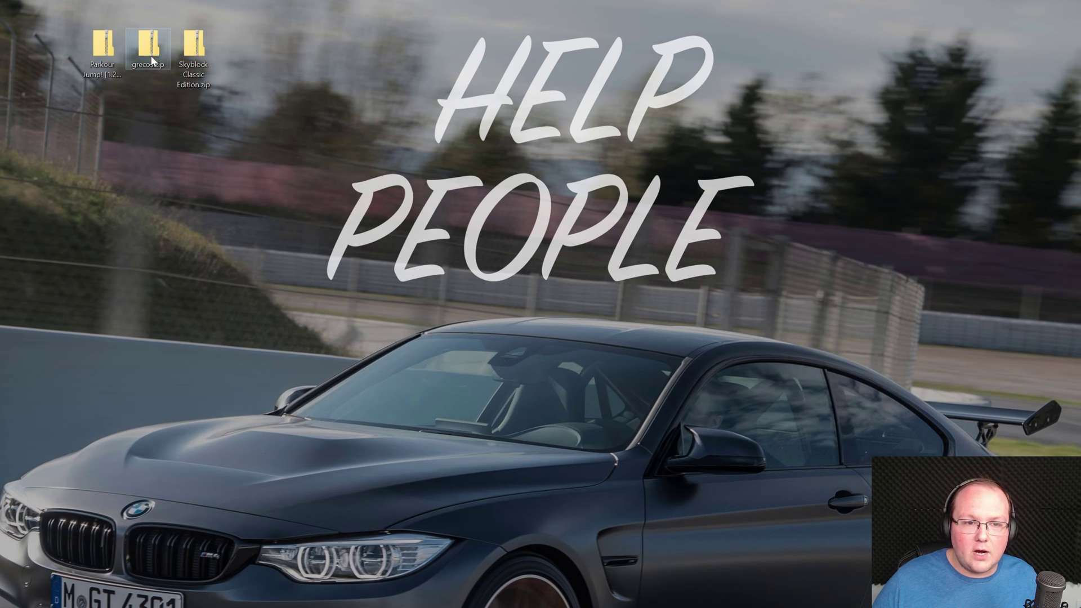
# Extract the Parkour Jump! zip into the suggested Parkour Jump! [1.20] V1.5 folder on the desktop
pyautogui.rightClick(105, 64)
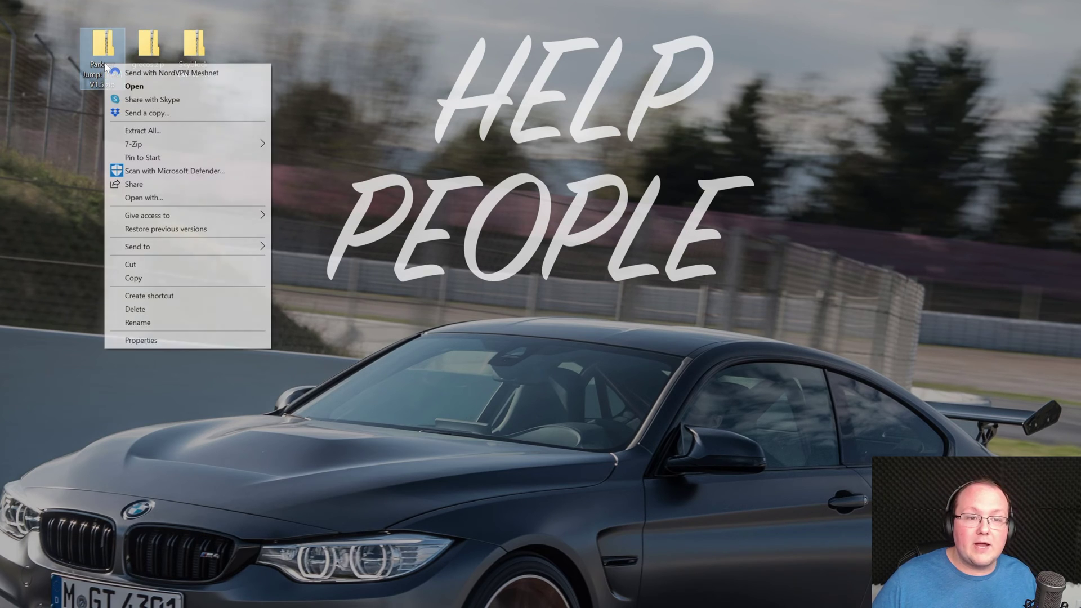
pyautogui.click(154, 130)
pyautogui.click(633, 533)
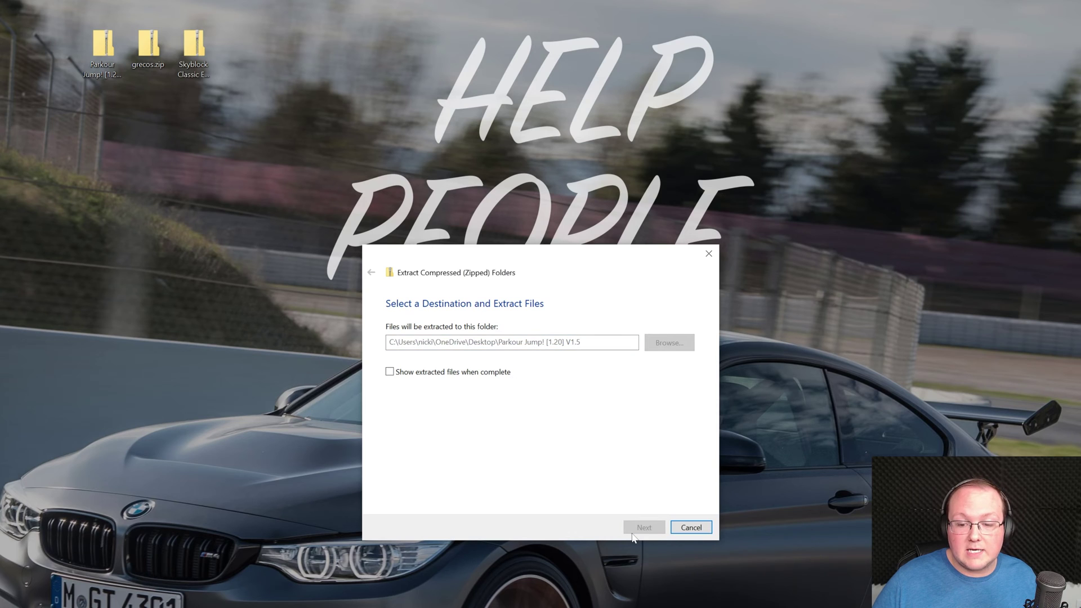
# Extract grecos.zip and the Skyblock Classic Edition zip into their suggested folders on the desktop
pyautogui.rightClick(141, 39)
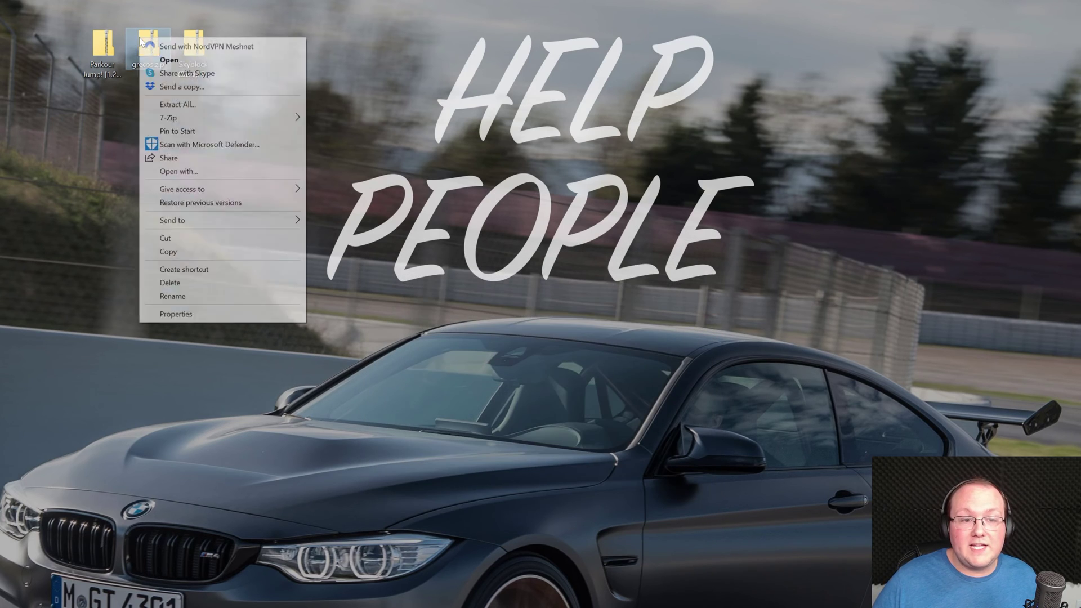
pyautogui.click(178, 104)
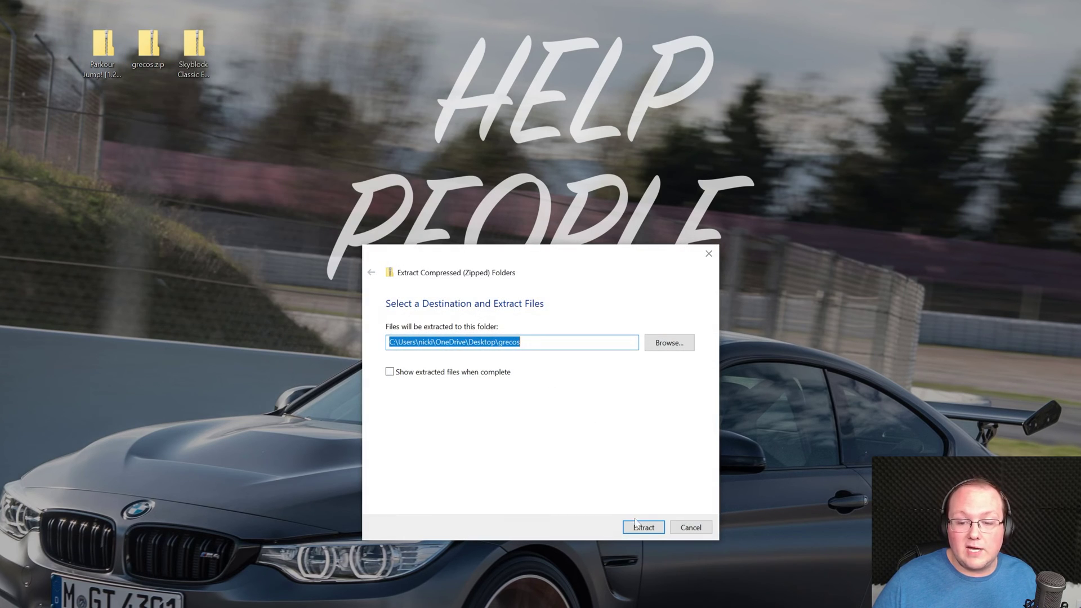
pyautogui.click(635, 522)
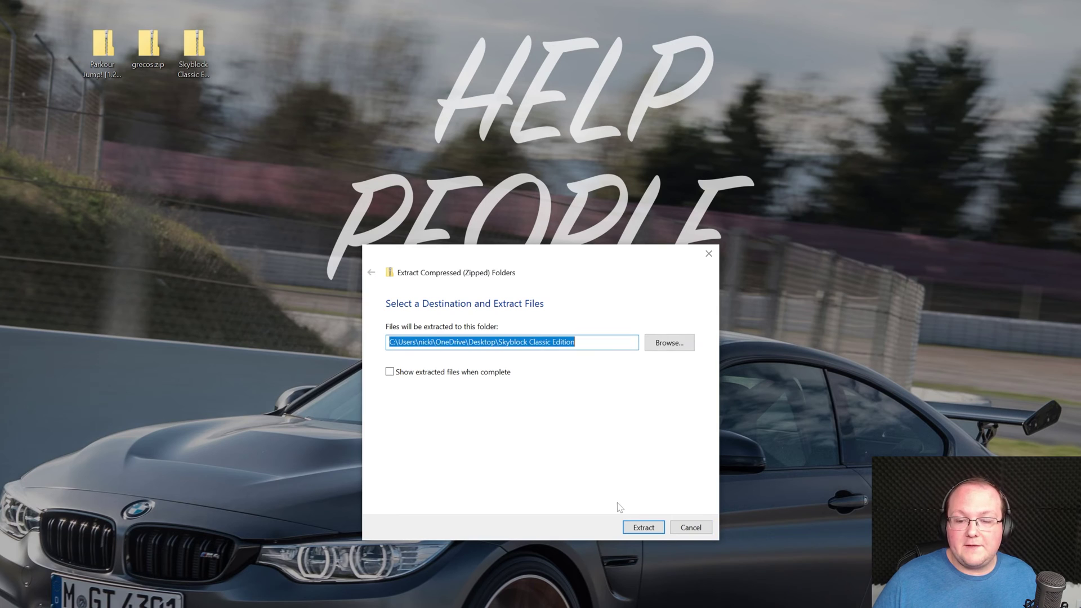
pyautogui.click(639, 527)
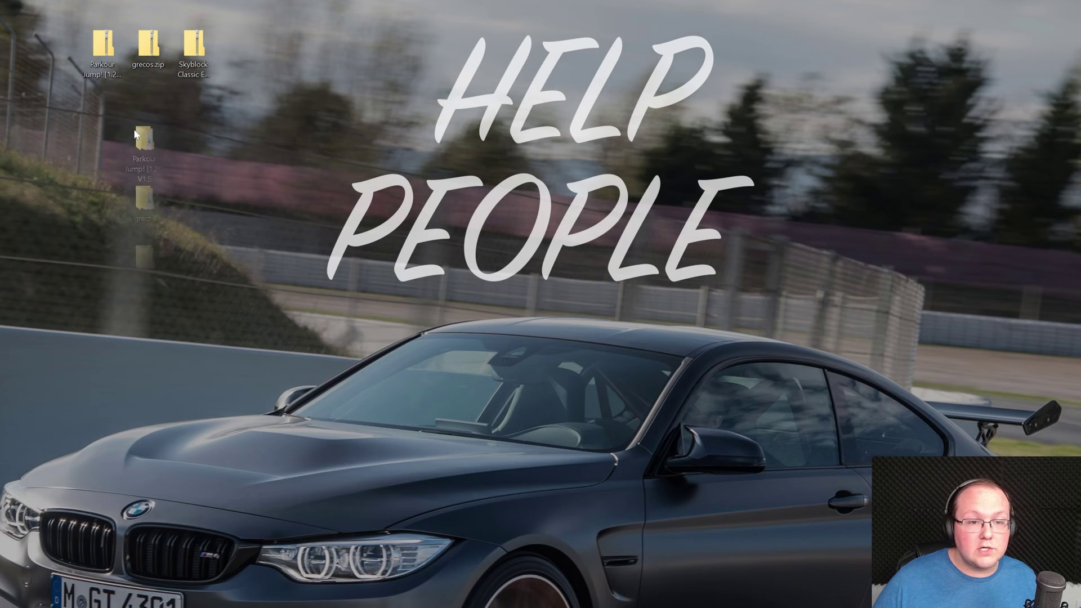
# Line up the extracted Parkour Jump!, grecos and Skyblock Classic Edition folders in a row beneath their zip files
pyautogui.moveTo(100, 113); pyautogui.dragTo(101, 110)
pyautogui.moveTo(148, 165); pyautogui.dragTo(147, 111)
pyautogui.moveTo(147, 225); pyautogui.dragTo(193, 111)
# Delete the three map zip files from the desktop, keeping the extracted folders
pyautogui.moveTo(258, 50)
pyautogui.mouseDown()
pyautogui.moveTo(123, 45)
pyautogui.moveTo(99, 33)
pyautogui.mouseUp()
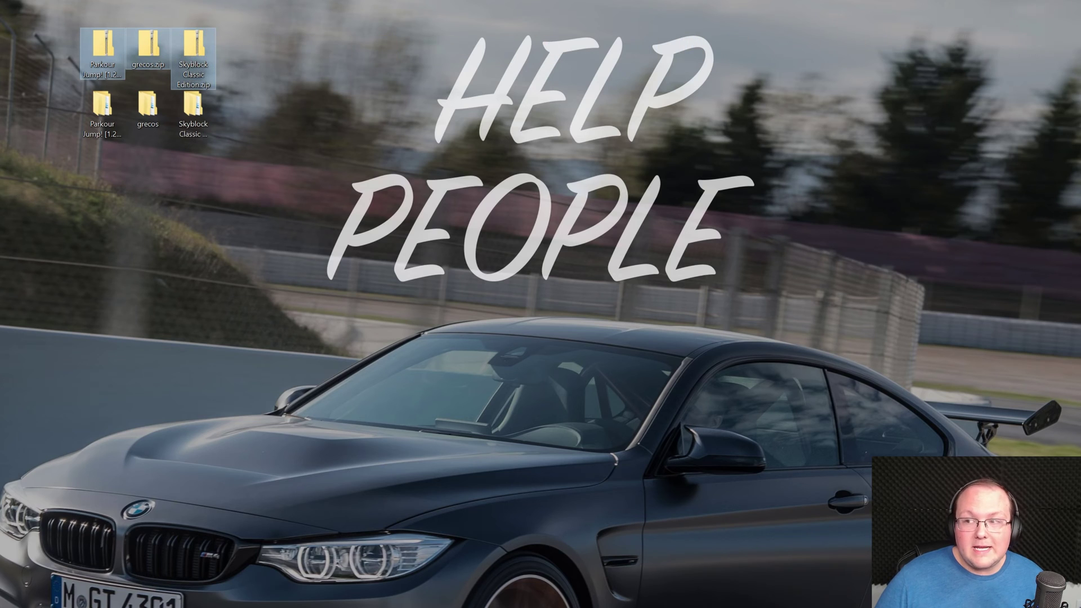
pyautogui.press('Delete')
pyautogui.click(102, 115)
pyautogui.click(275, 200)
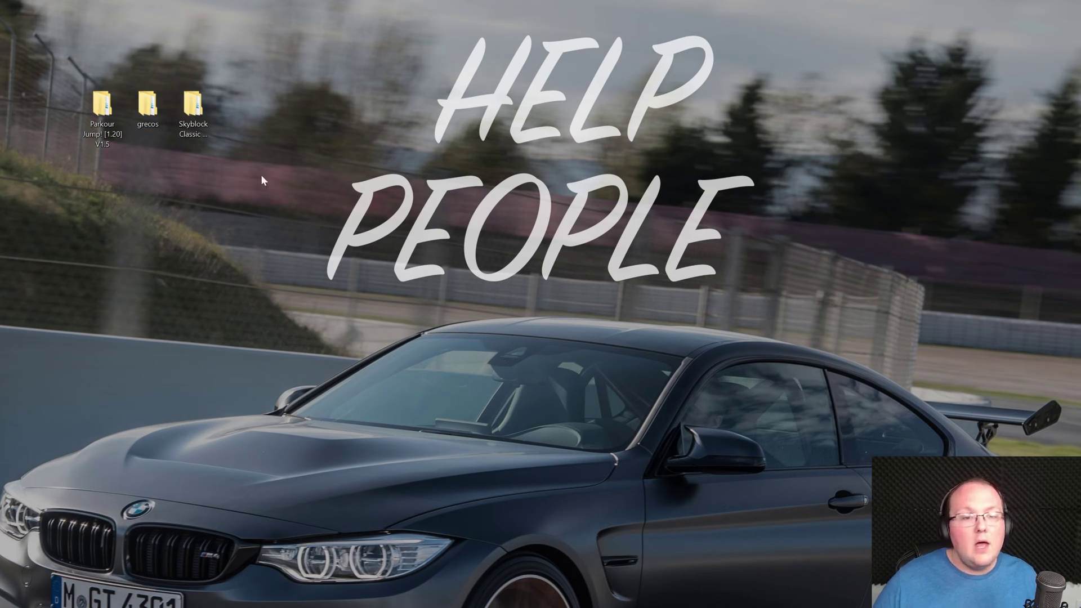
# Examine the nested Skyblock Classic Edition folder for world files such as datapacks, icon.png and level.dat, and return to its parent folder
pyautogui.doubleClick(183, 124)
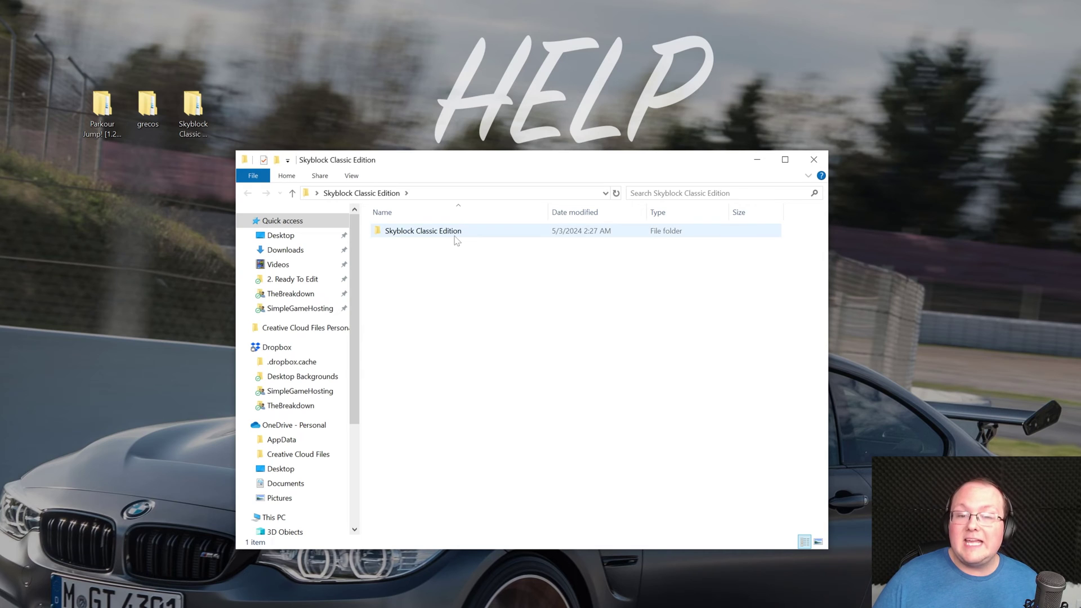
pyautogui.click(420, 240)
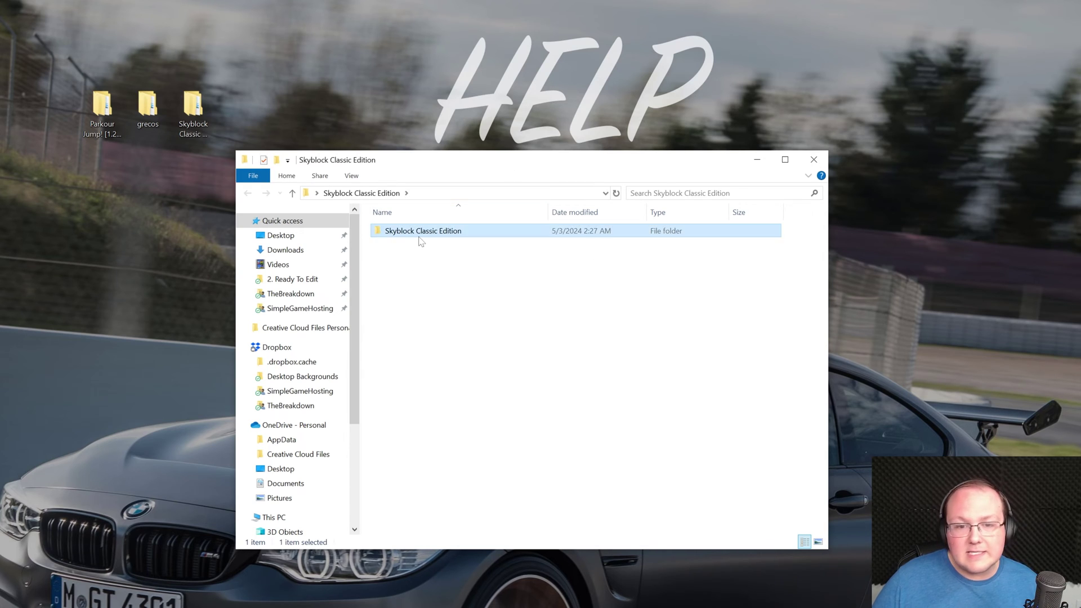
pyautogui.doubleClick(419, 240)
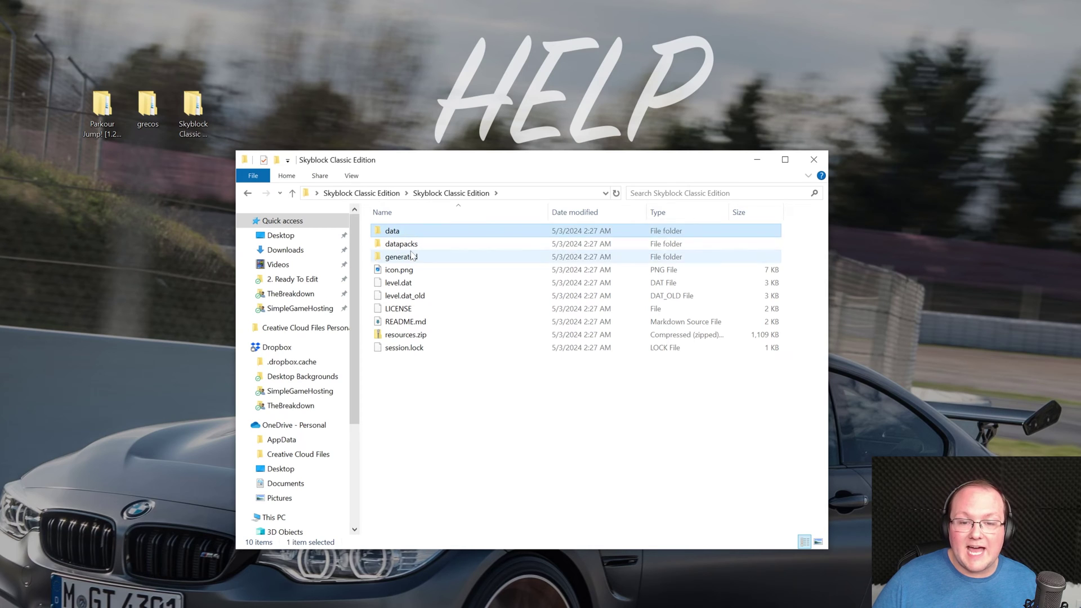
pyautogui.click(415, 269)
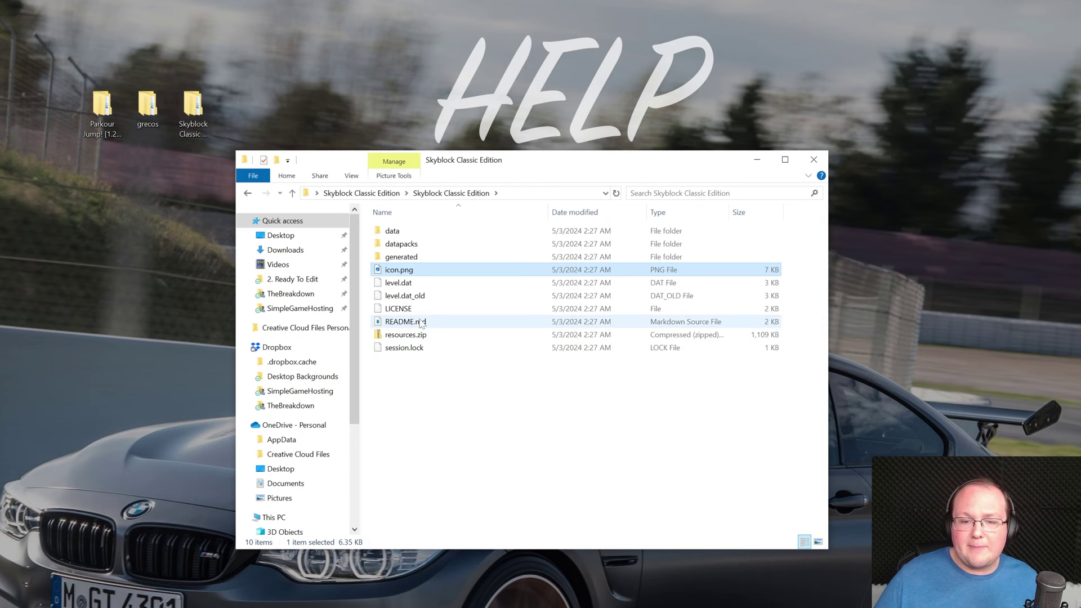
pyautogui.click(412, 296)
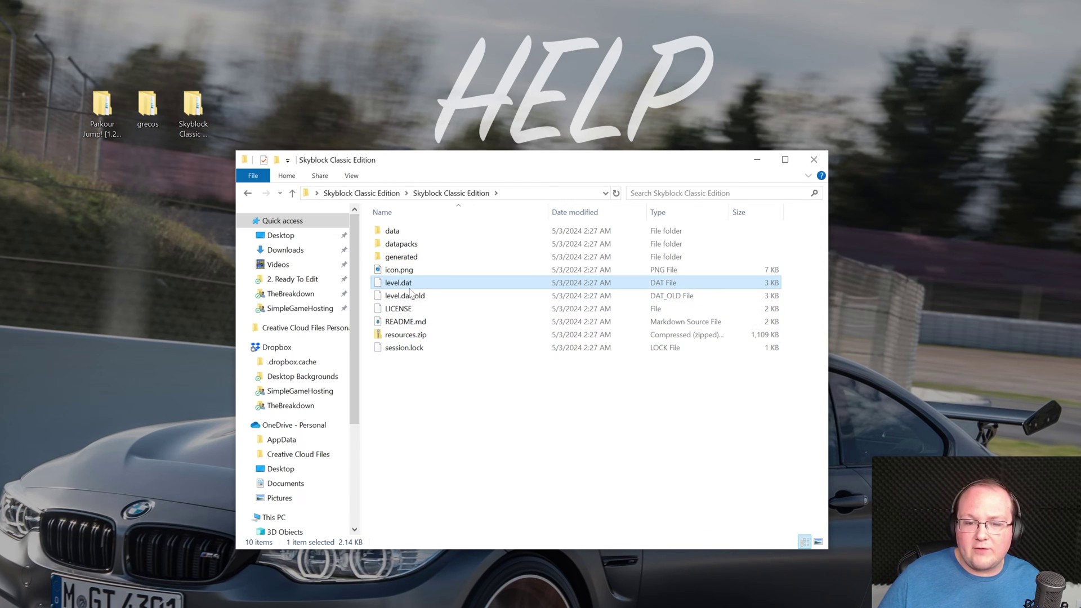
pyautogui.click(413, 243)
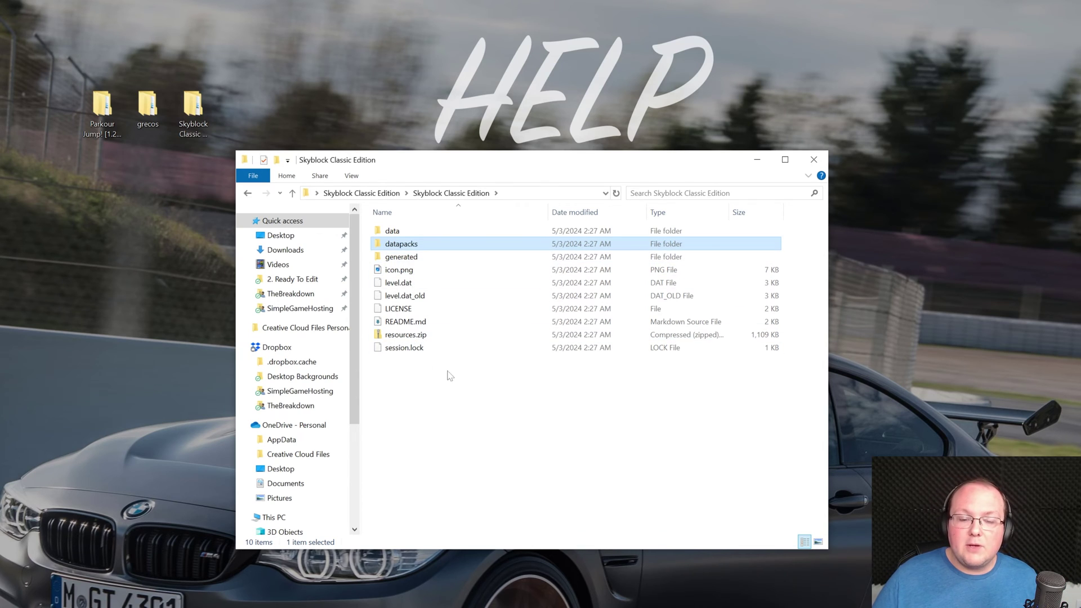
pyautogui.hotkey('alt', 'Left')
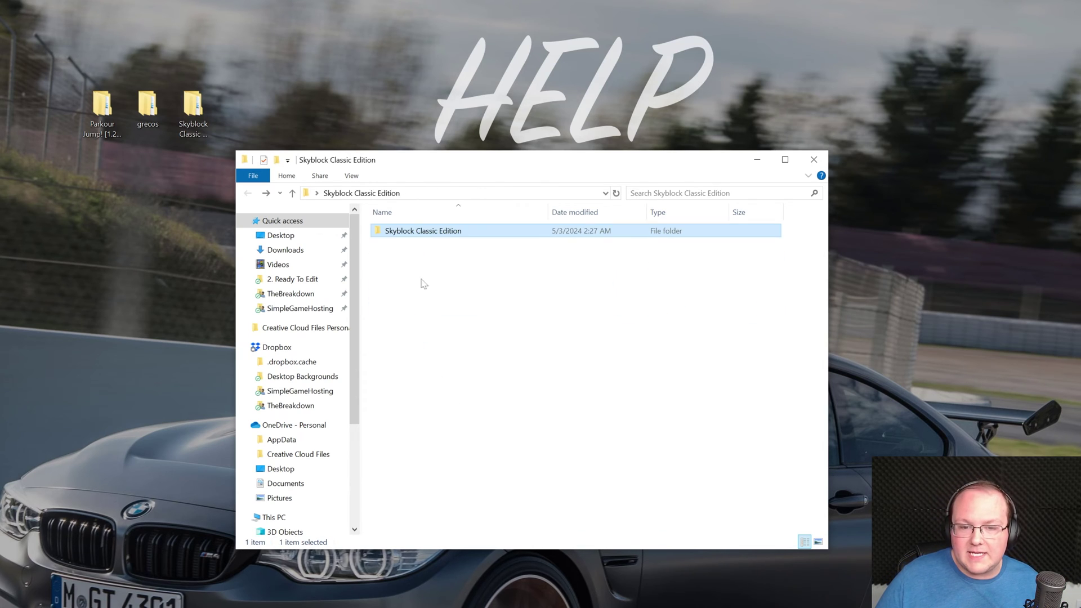
pyautogui.hotkey('alt', 'Right')
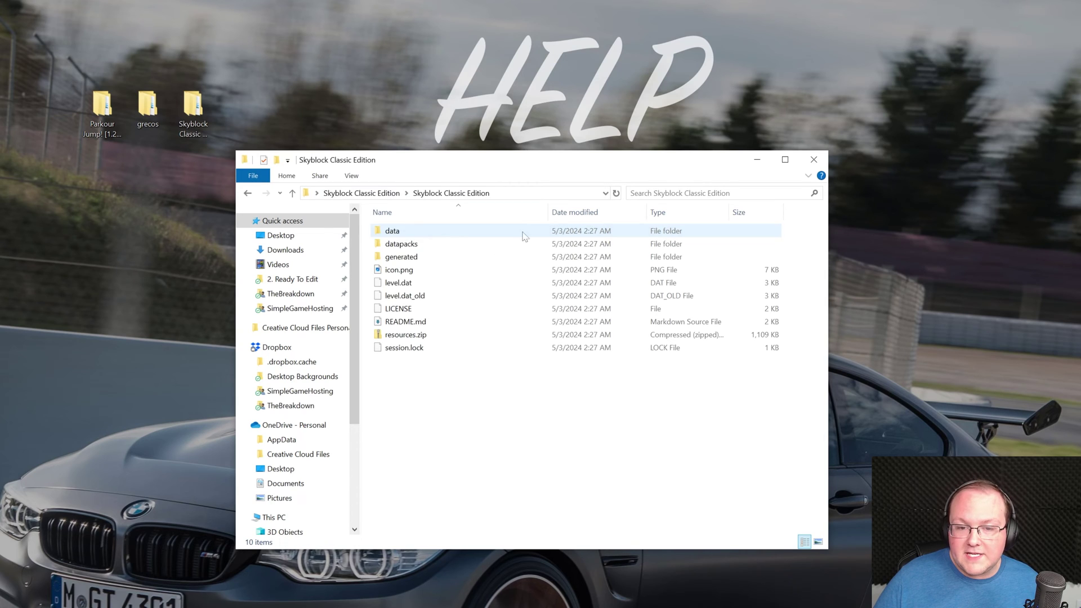
pyautogui.click(253, 197)
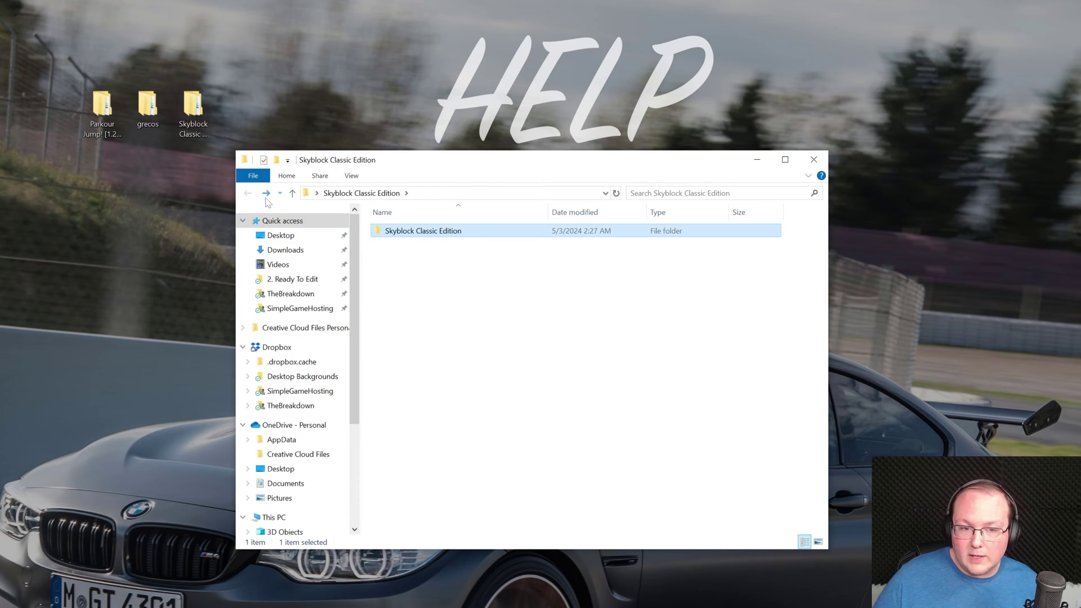
# Move the inner Skyblock Classic Edition folder onto the desktop, remove the outer folder, and check that the moved folder directly holds the world files
pyautogui.moveTo(312, 298); pyautogui.dragTo(201, 244)
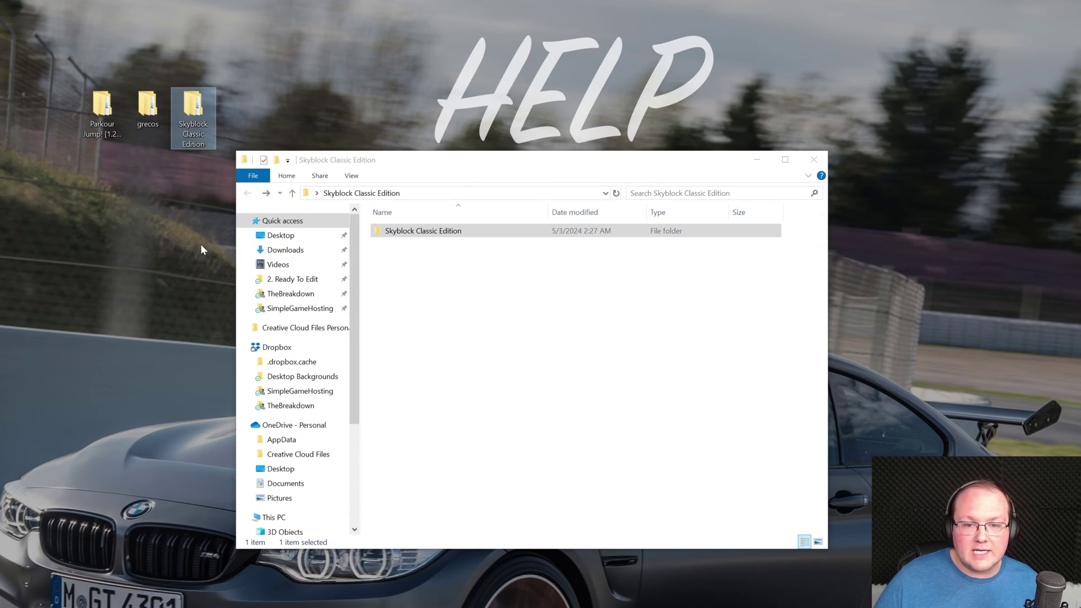
pyautogui.click(813, 160)
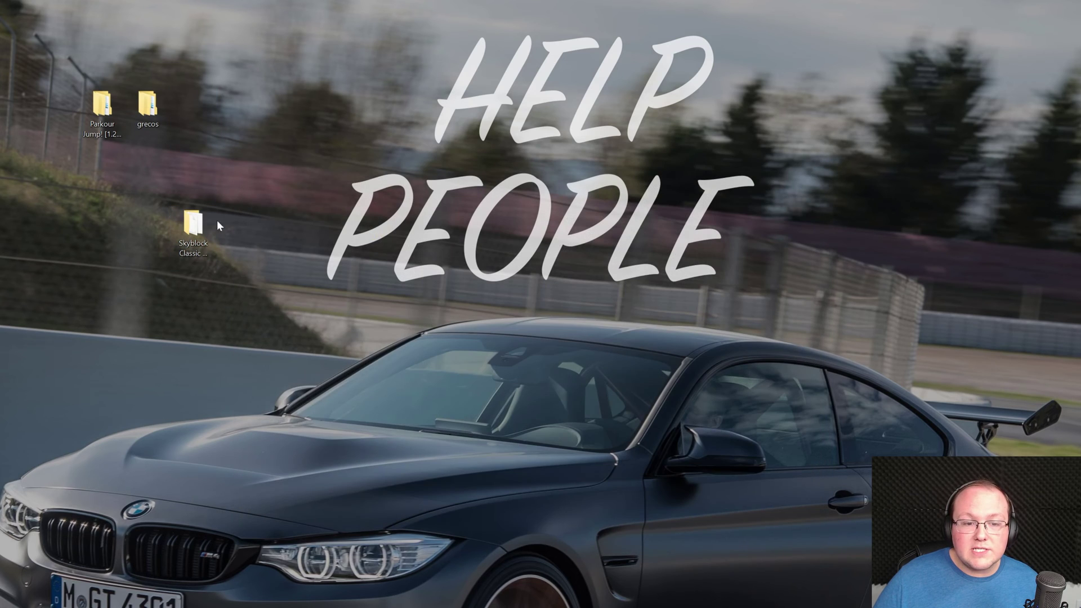
pyautogui.doubleClick(194, 227)
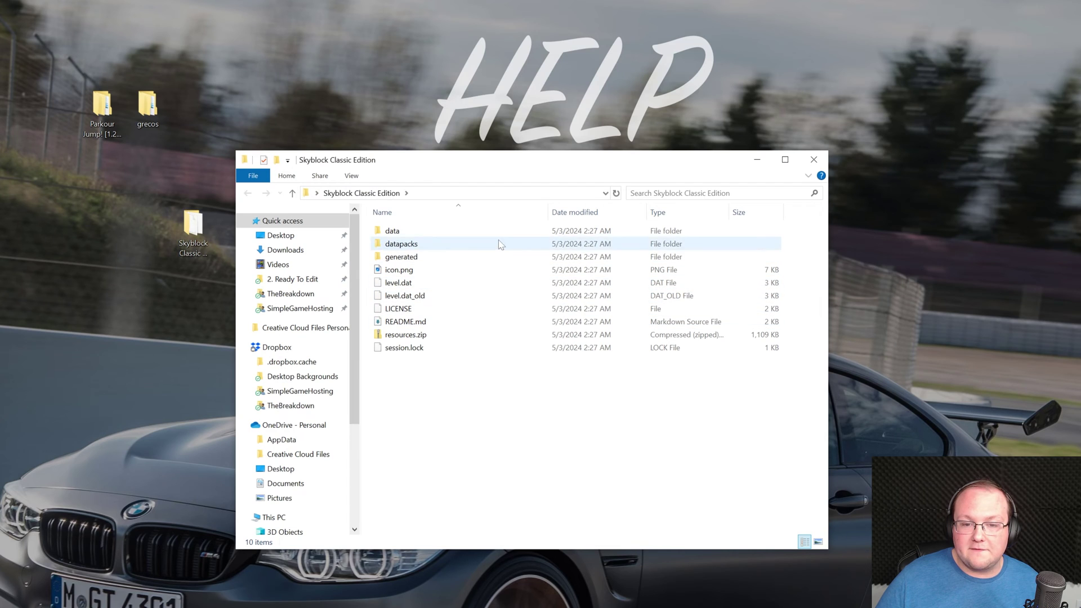
pyautogui.click(813, 159)
# Move the world folder out of the grecos folder onto the desktop beside the Skyblock folder and close the window
pyautogui.doubleClick(162, 106)
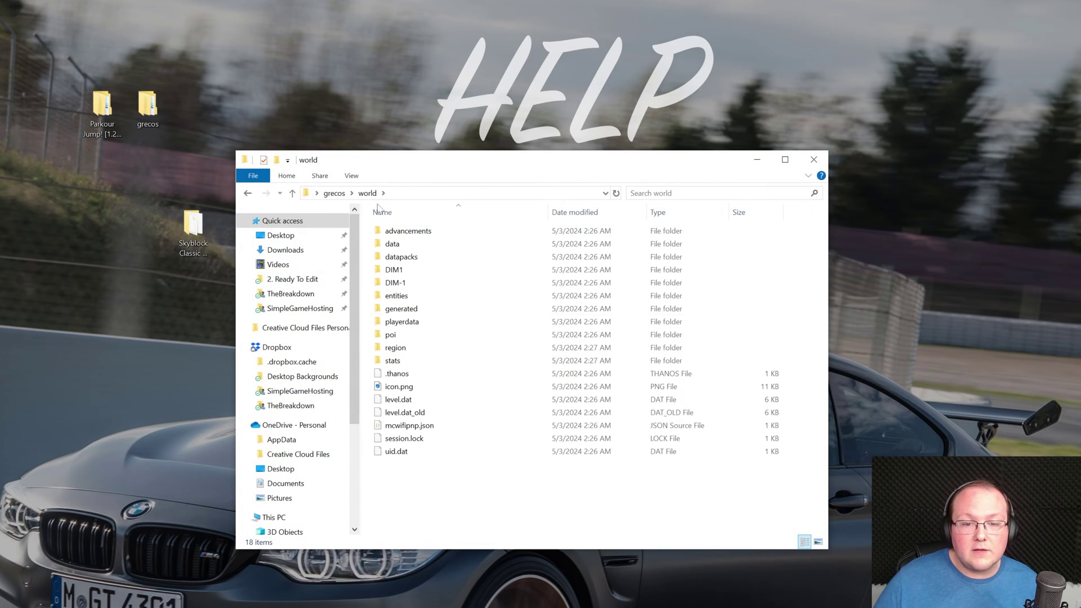
pyautogui.hotkey('alt', 'Left')
pyautogui.moveTo(180, 247); pyautogui.dragTo(147, 243)
pyautogui.click(811, 162)
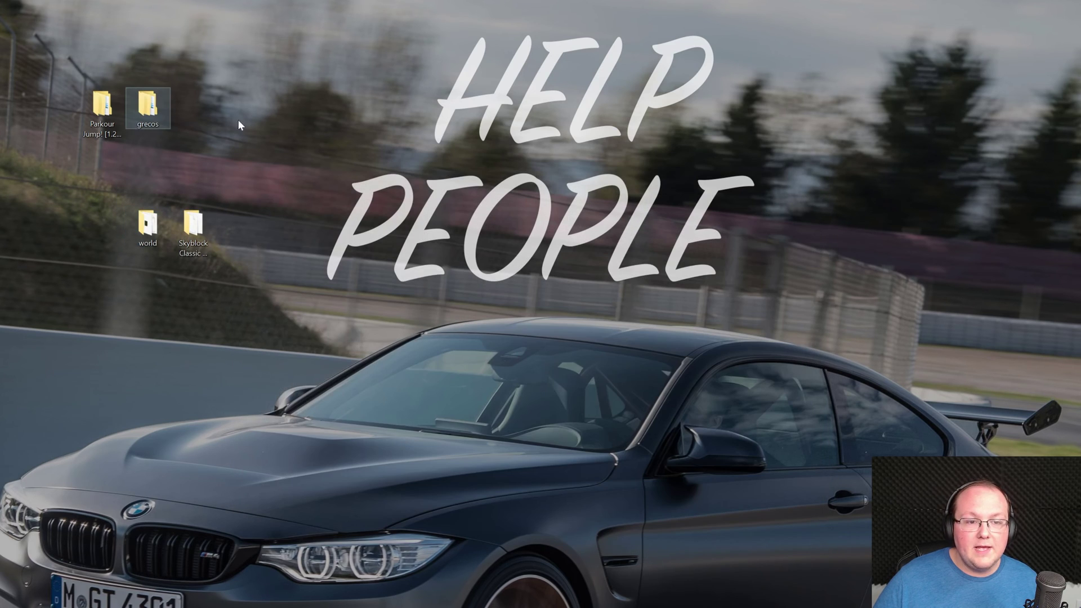
# Move the inner Parkour Jump! [1.20] V1.5 folder onto the desktop beside world, close the window and remove the outer folder
pyautogui.doubleClick(112, 103)
pyautogui.doubleClick(441, 241)
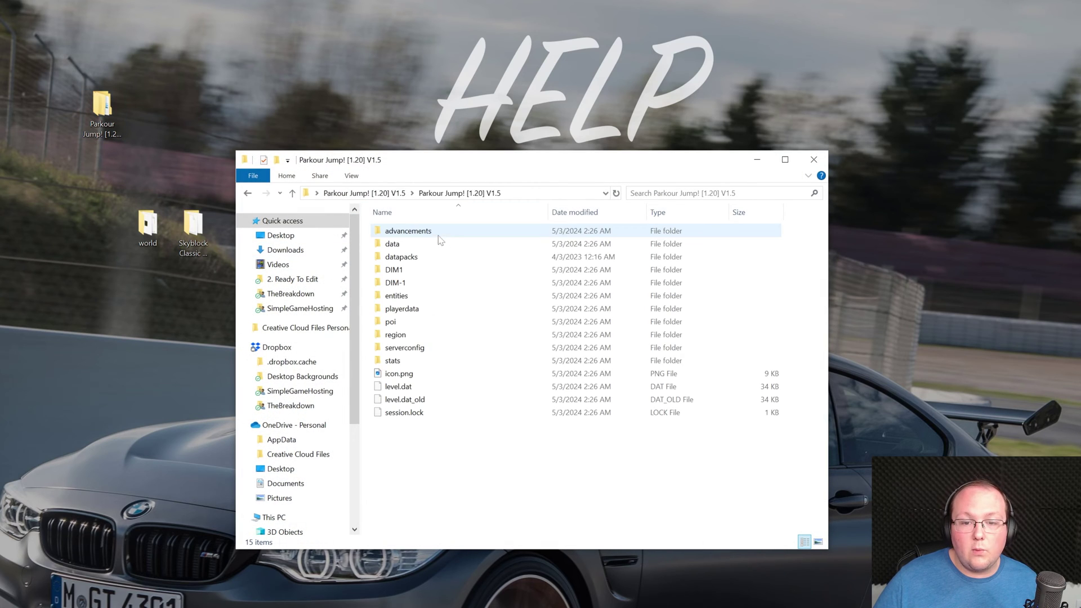
pyautogui.click(257, 194)
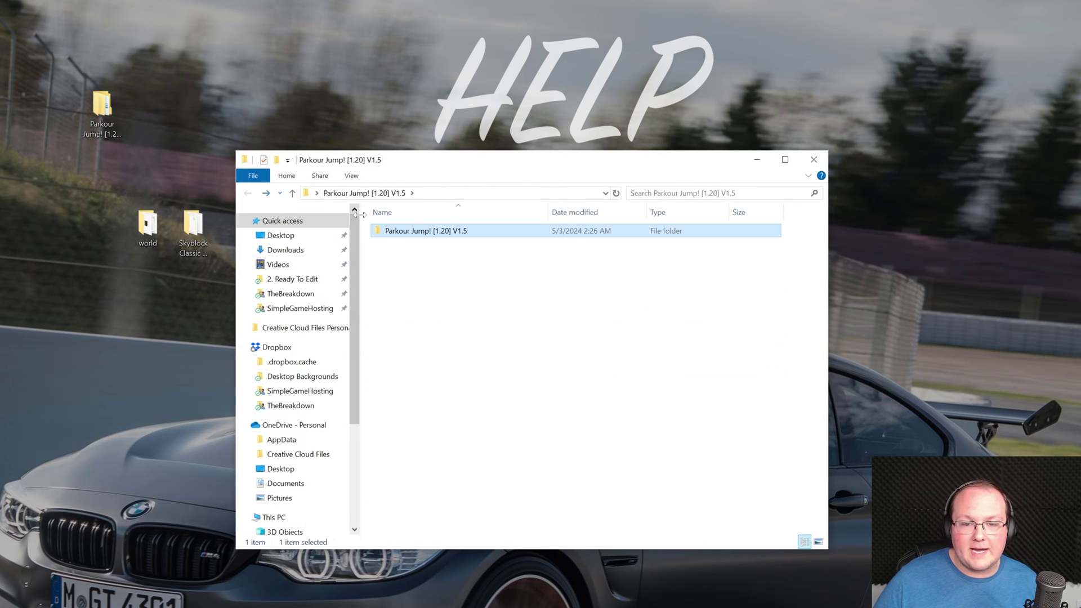
pyautogui.moveTo(325, 243); pyautogui.dragTo(95, 230)
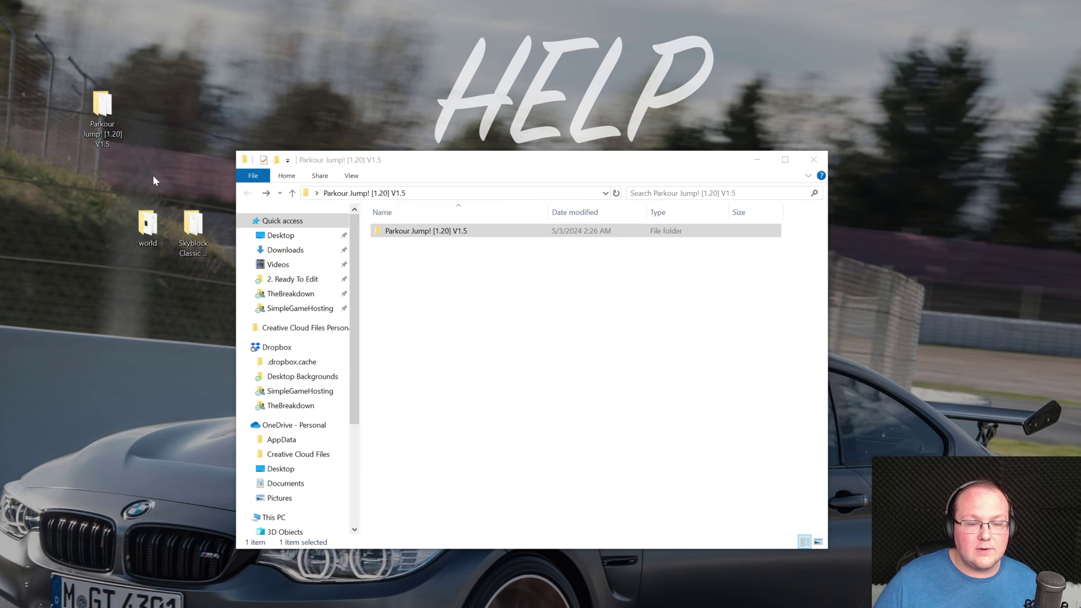
pyautogui.click(813, 161)
# Check that the Parkour Jump!, world and Skyblock Classic Edition folders each directly contain the world files, and close their windows
pyautogui.doubleClick(110, 221)
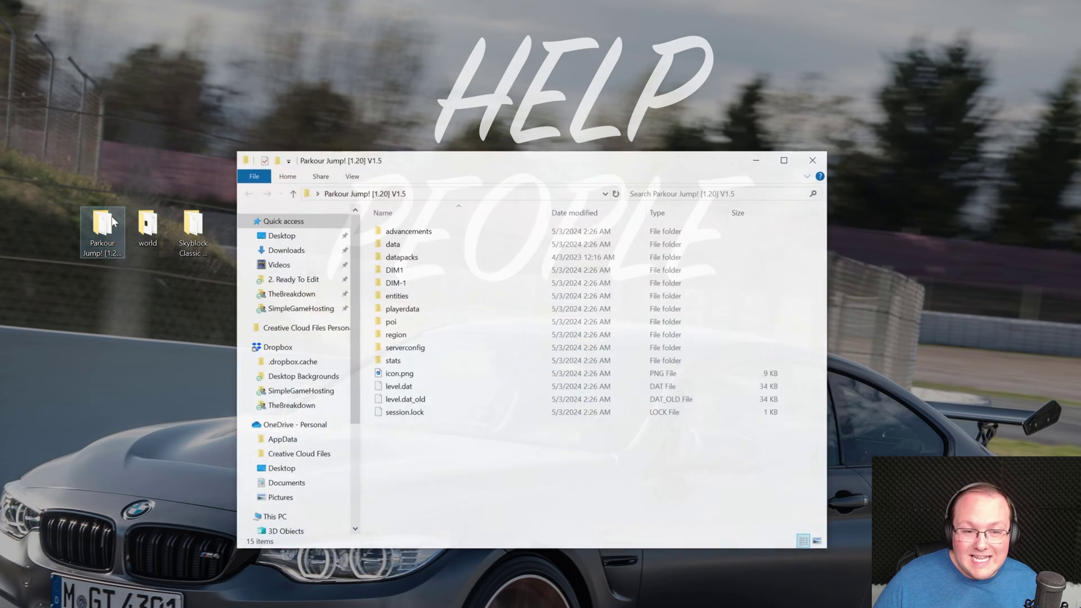
pyautogui.doubleClick(141, 224)
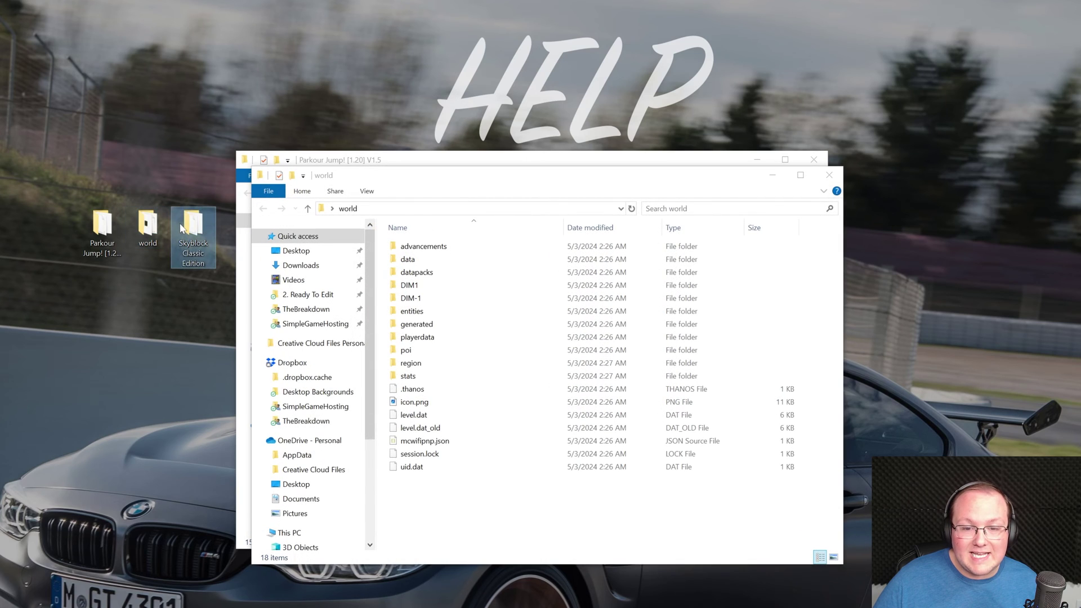
pyautogui.doubleClick(181, 228)
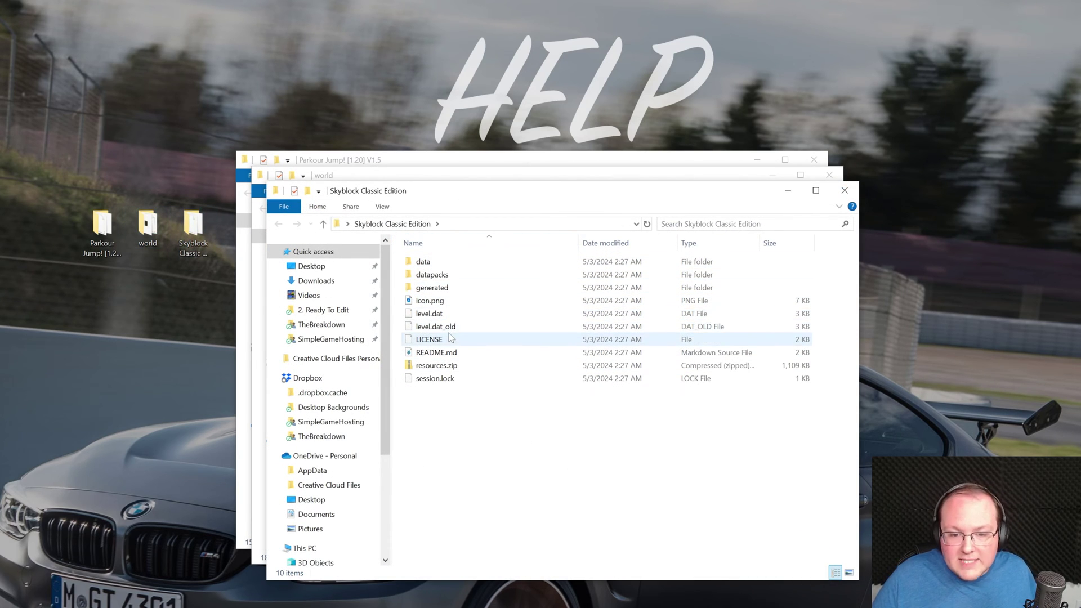
pyautogui.click(851, 192)
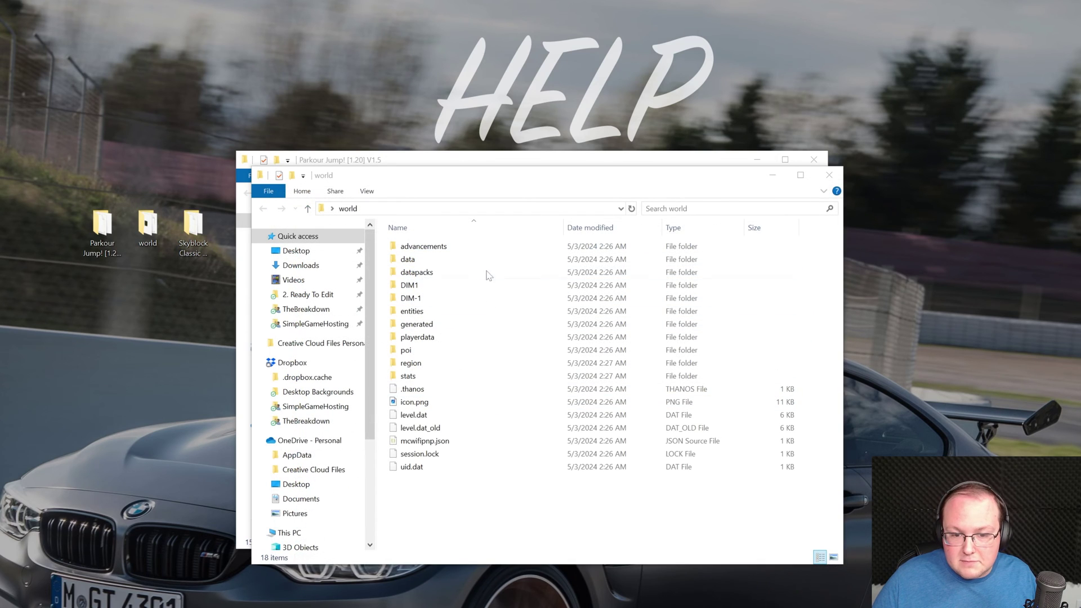
pyautogui.click(828, 175)
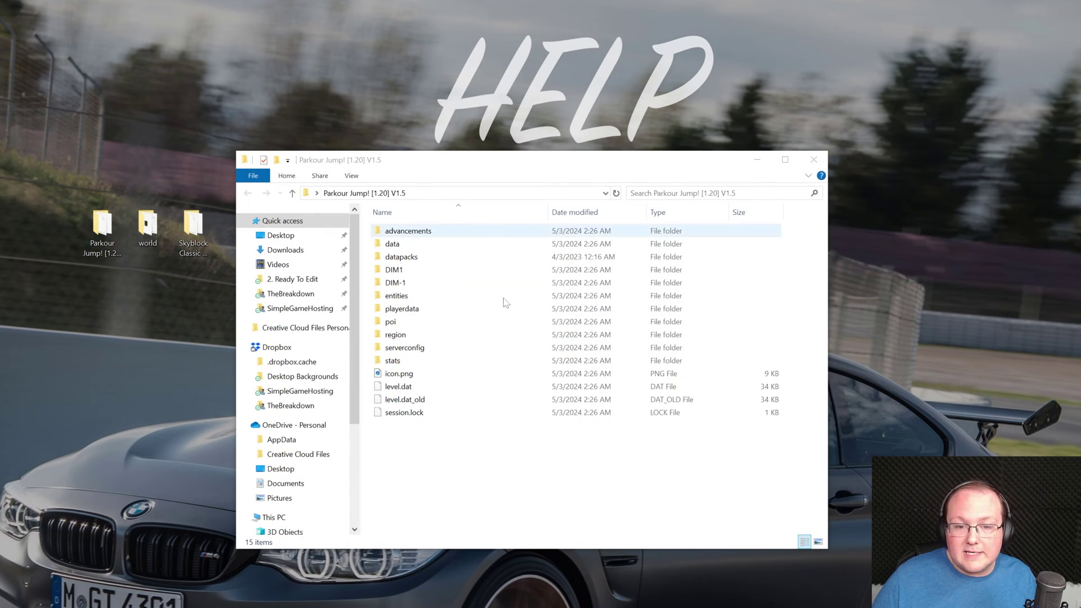
pyautogui.click(814, 160)
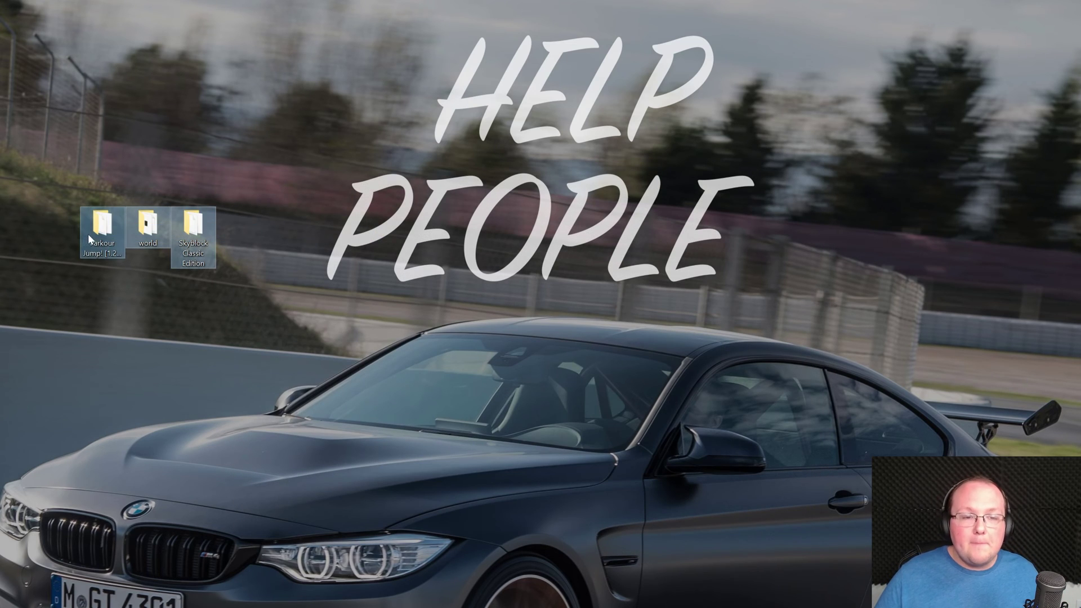
# Move the three map folders together to the upper row of the desktop and deselect them
pyautogui.moveTo(128, 65); pyautogui.dragTo(131, 63)
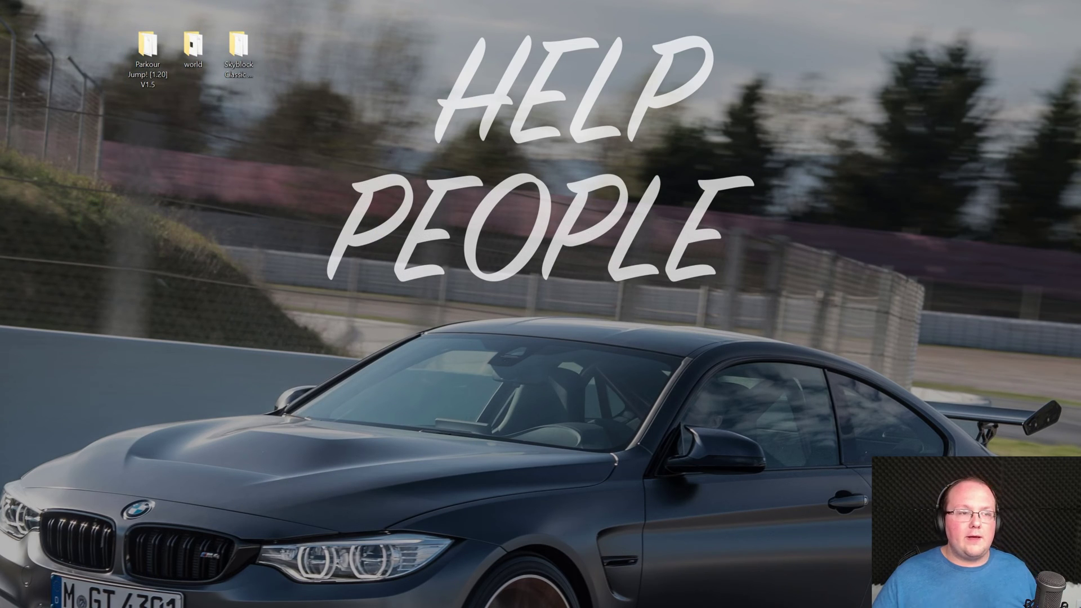
pyautogui.click(447, 201)
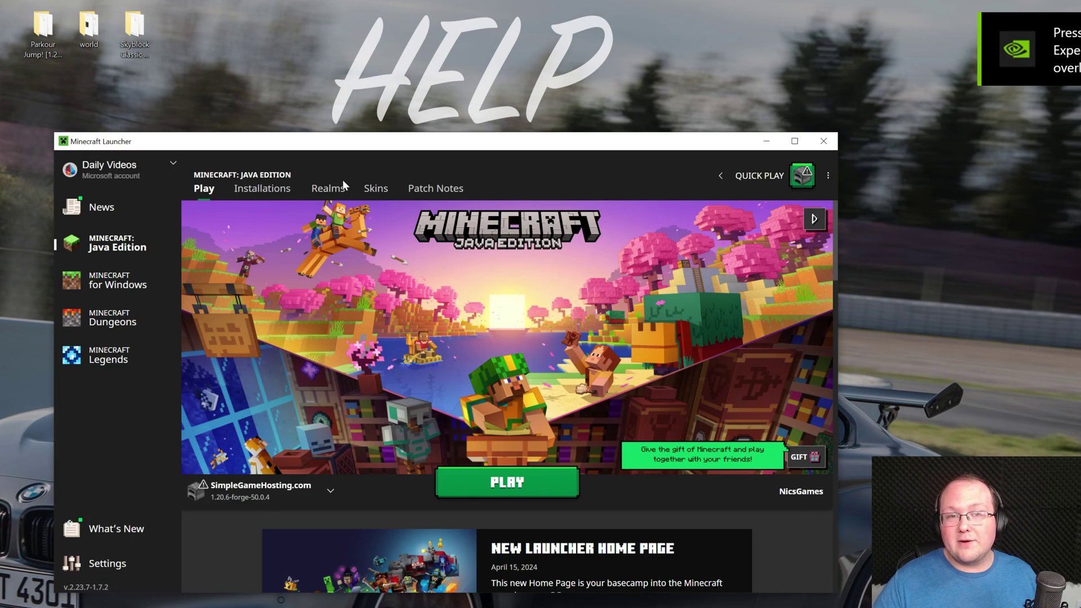
# Switch to the Minecraft Launcher, open the Latest release installation's game folder, and go into its saves folder
pyautogui.click(238, 193)
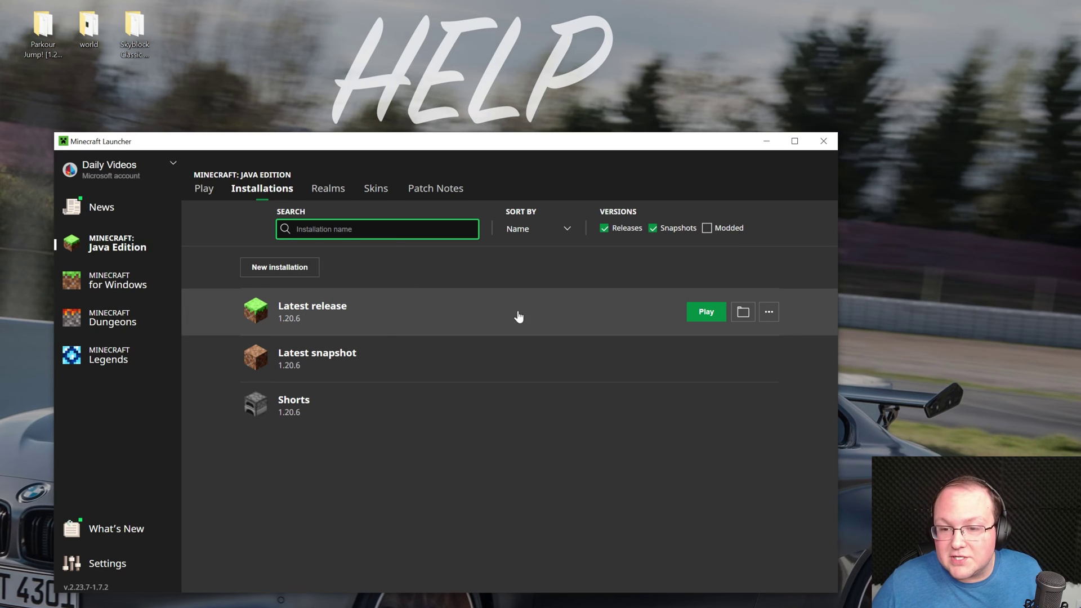
pyautogui.click(707, 229)
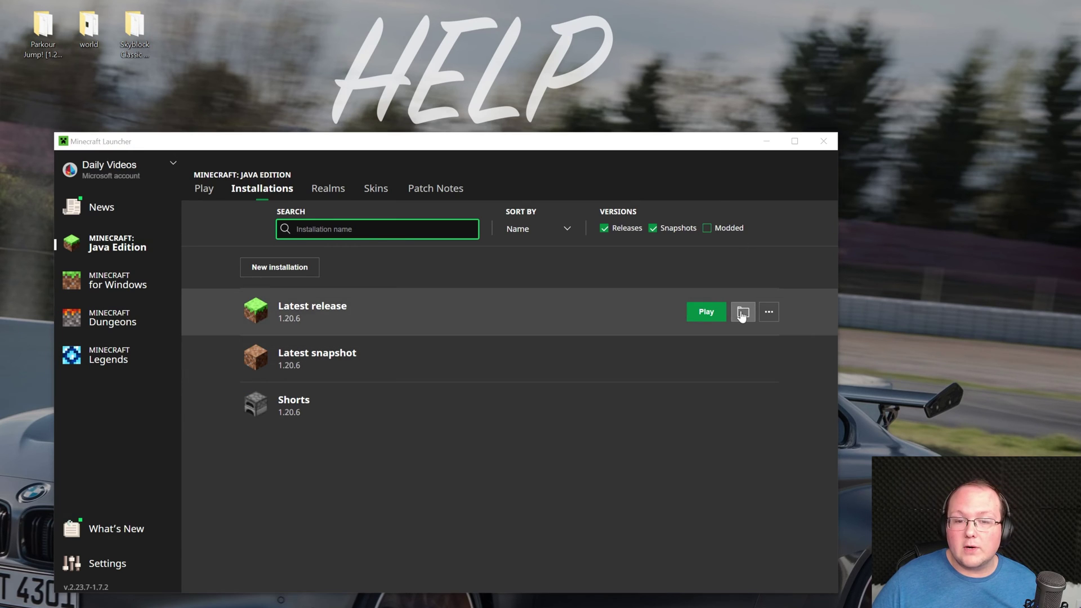
pyautogui.click(742, 313)
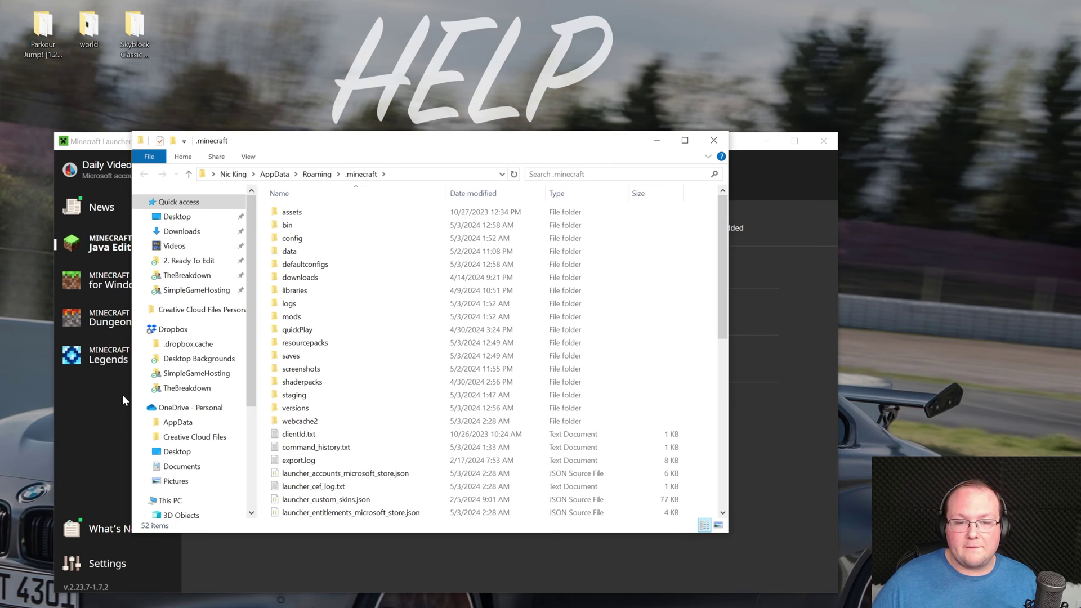
pyautogui.doubleClick(398, 360)
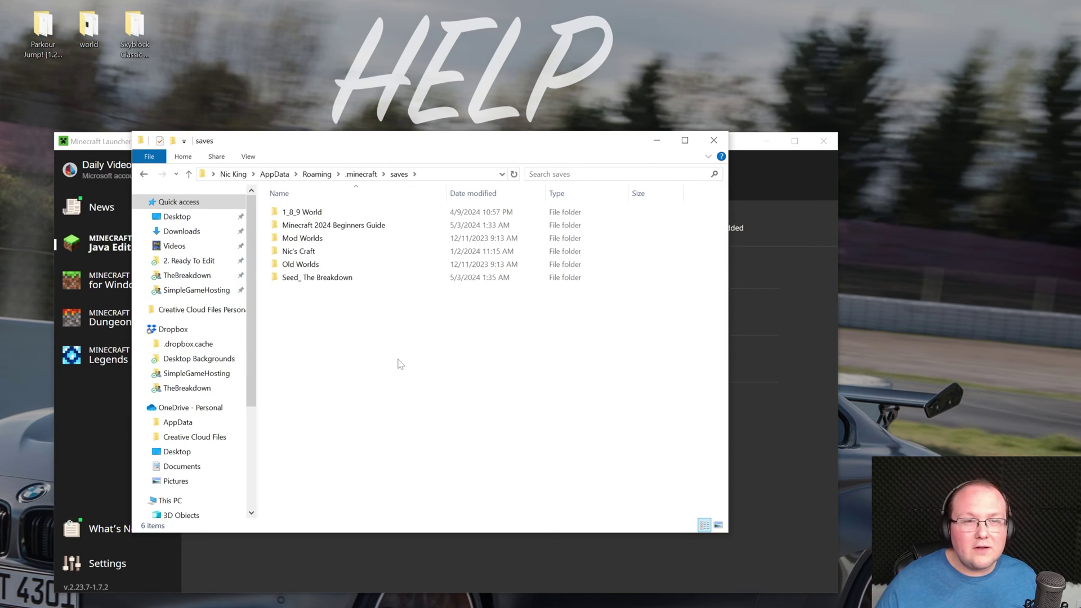
# Move the Parkour Jump!, world and Skyblock Classic Edition folders from the desktop into the saves folder and close its window
pyautogui.moveTo(0, 12); pyautogui.dragTo(207, 34)
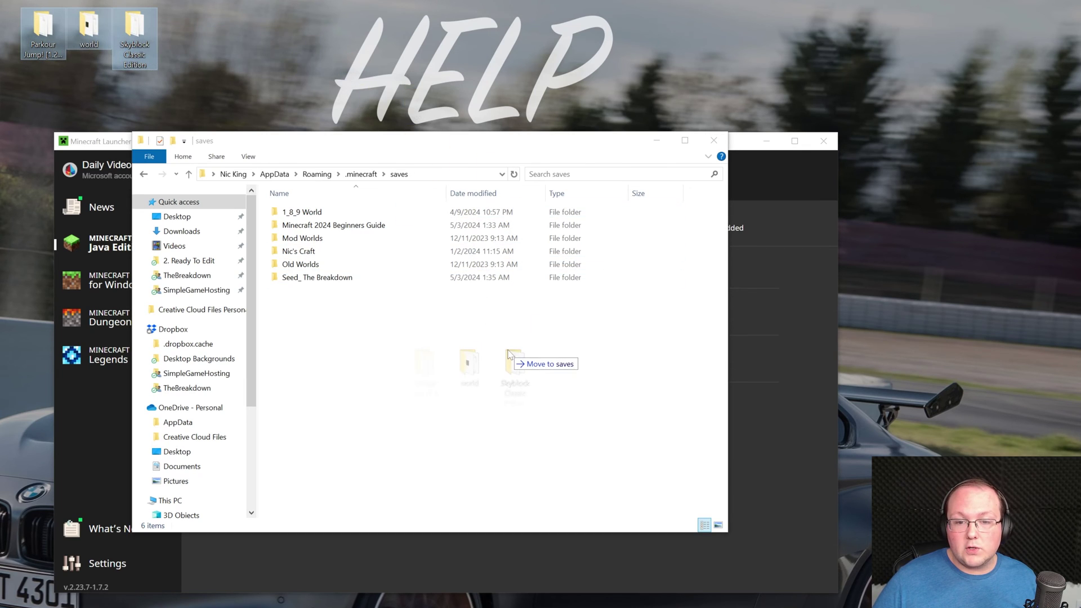
pyautogui.moveTo(508, 354); pyautogui.dragTo(510, 354)
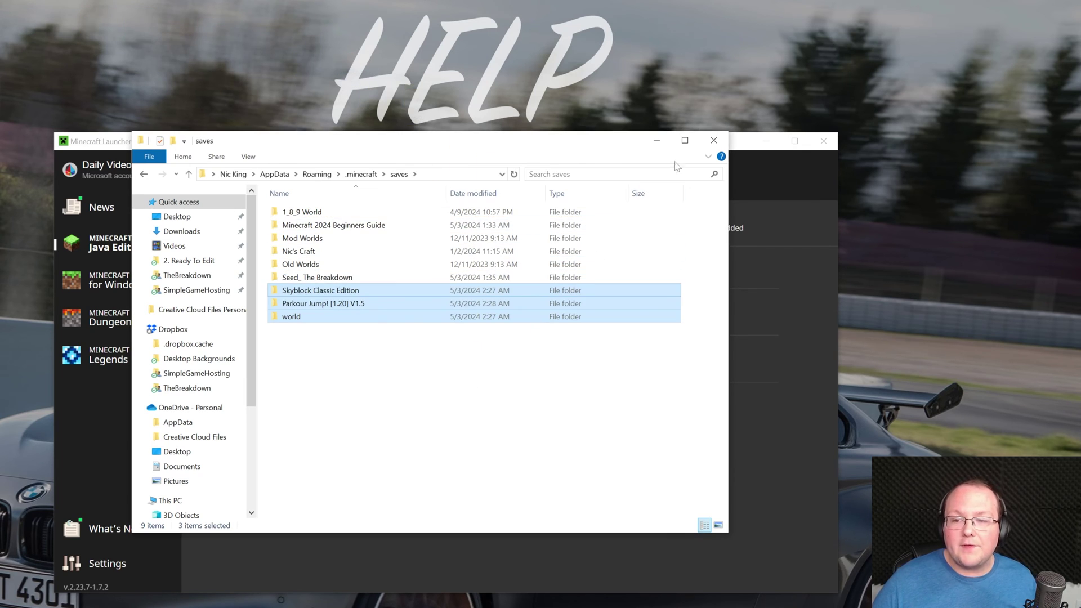
pyautogui.click(713, 141)
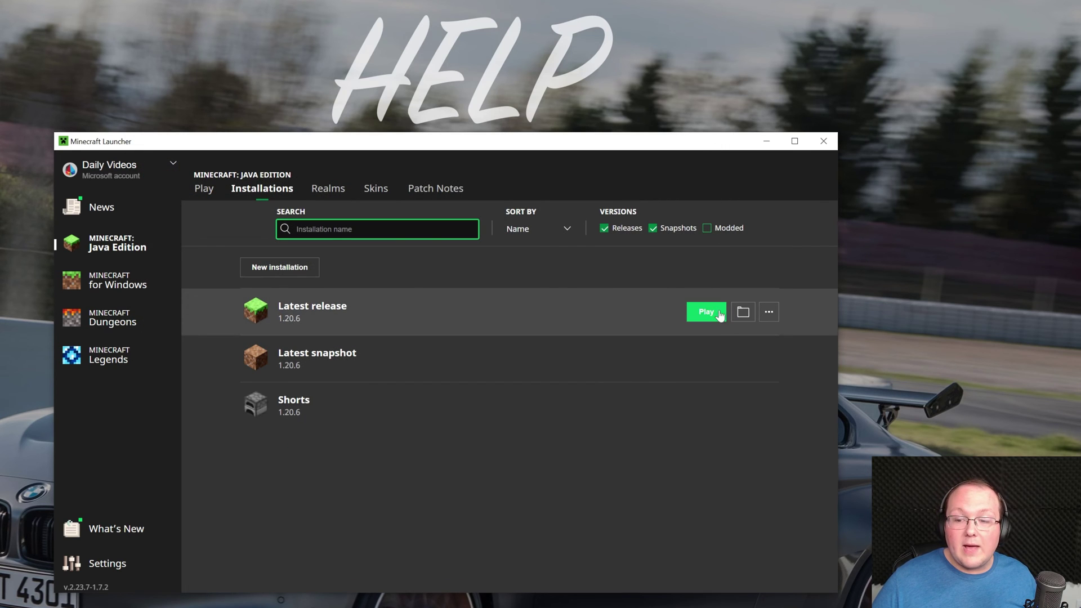
# Launch the Latest release installation and bring up the singleplayer worlds, showing the newly added maps
pyautogui.click(714, 313)
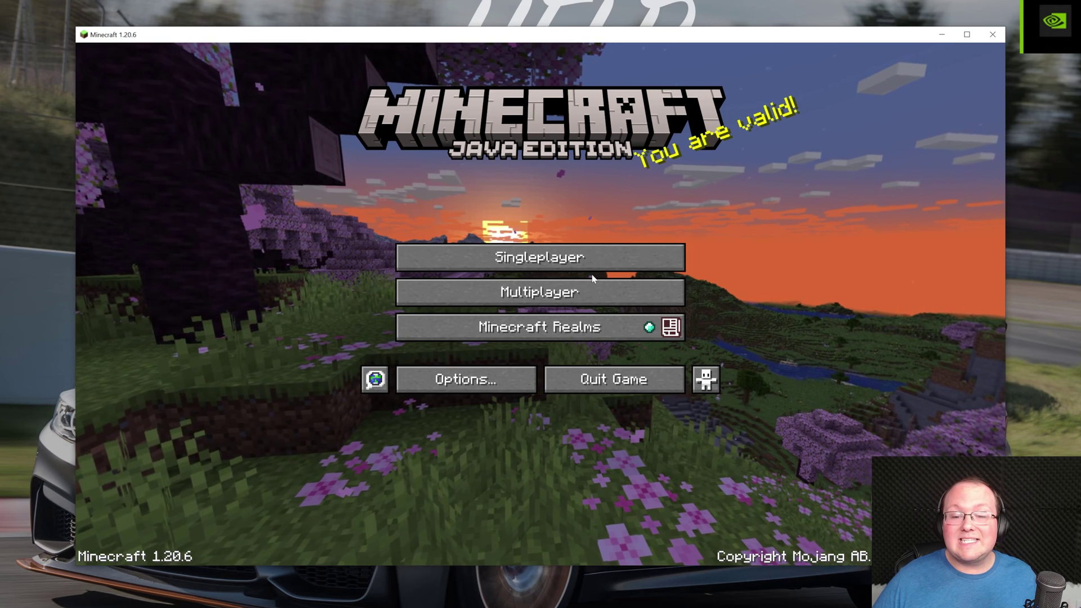
pyautogui.click(590, 262)
pyautogui.scroll(-1, 540, 259)
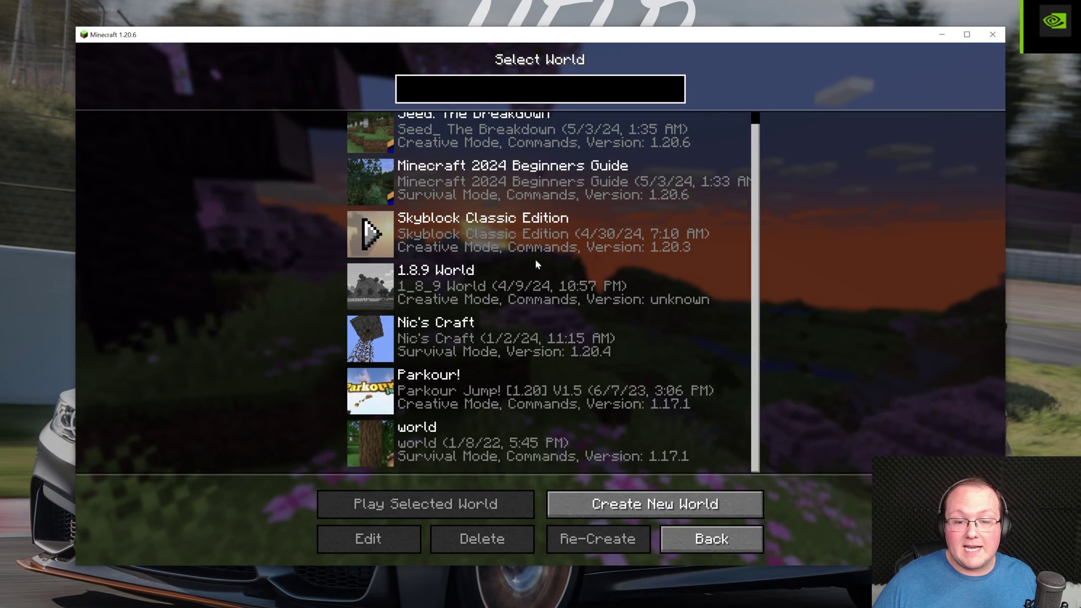
# Point out the Skyblock Classic Edition, Parkour! and world entries, and load the map named world
pyautogui.click(512, 241)
pyautogui.click(484, 394)
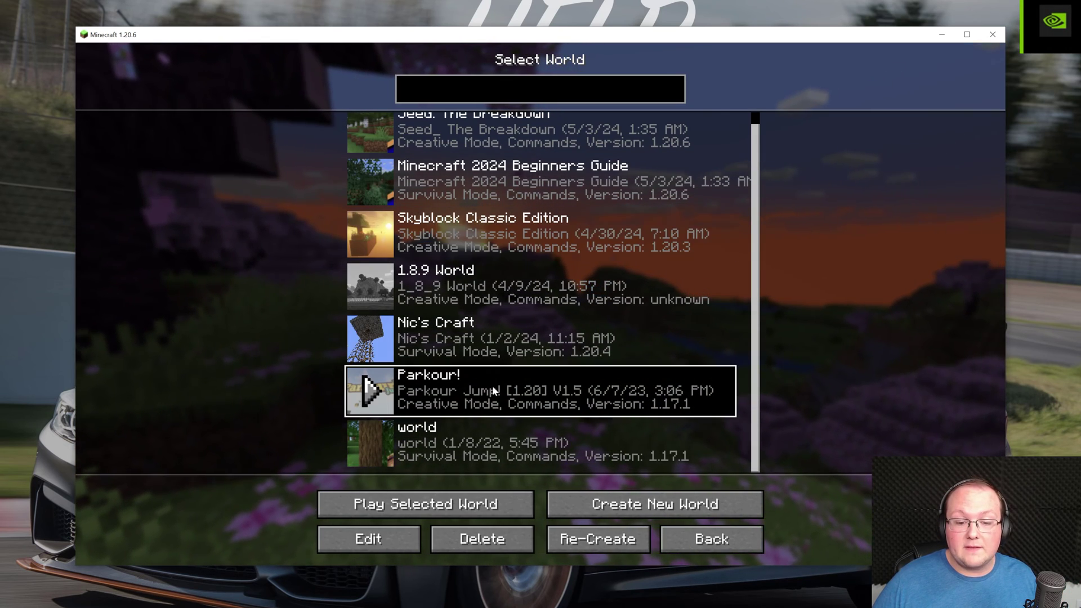
pyautogui.click(485, 429)
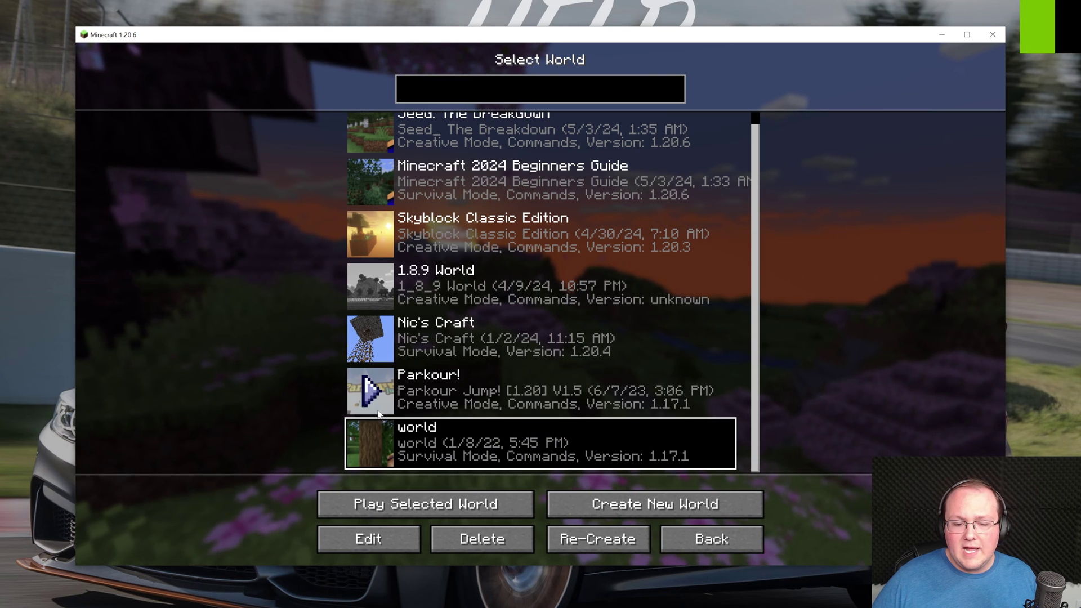
pyautogui.doubleClick(438, 442)
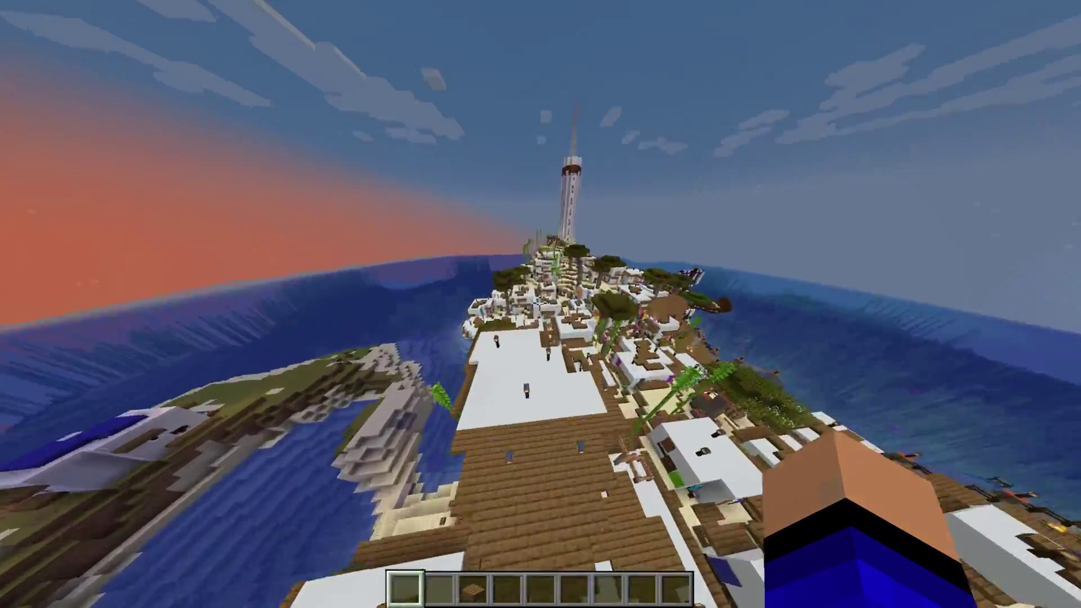
# Save and quit the current world, return to the singleplayer worlds and load the Parkour! map
pyautogui.press('Escape')
pyautogui.click(541, 345)
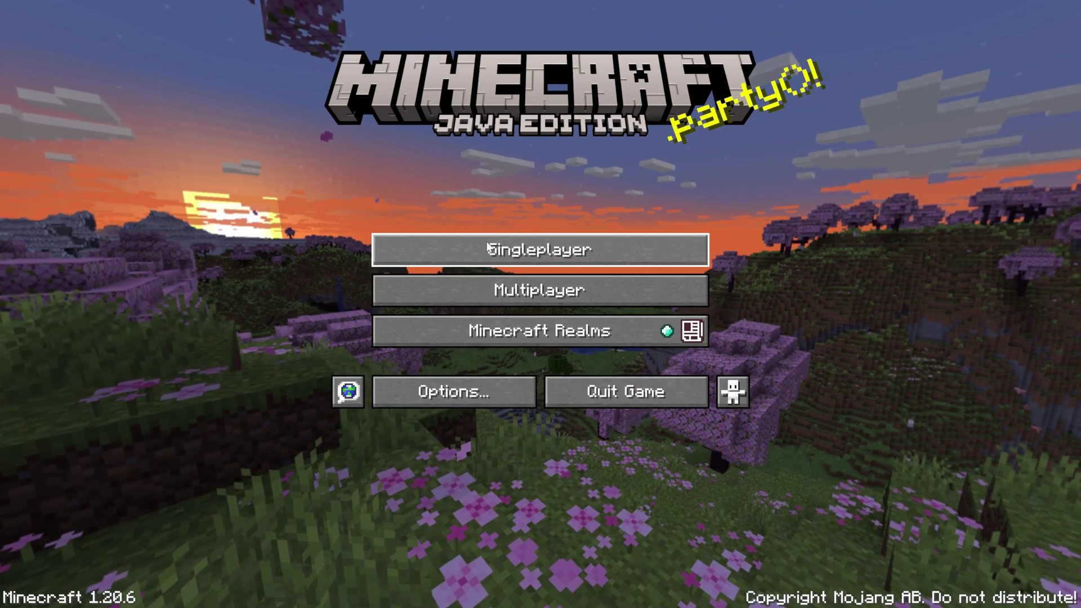
pyautogui.click(488, 253)
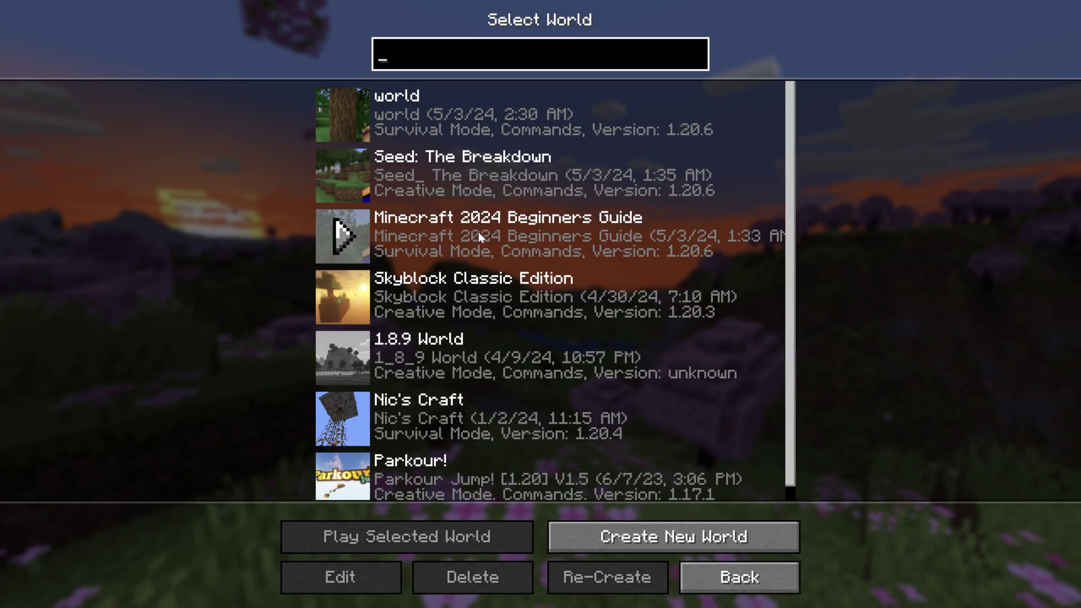
pyautogui.scroll(-1, 495, 357)
pyautogui.doubleClick(545, 457)
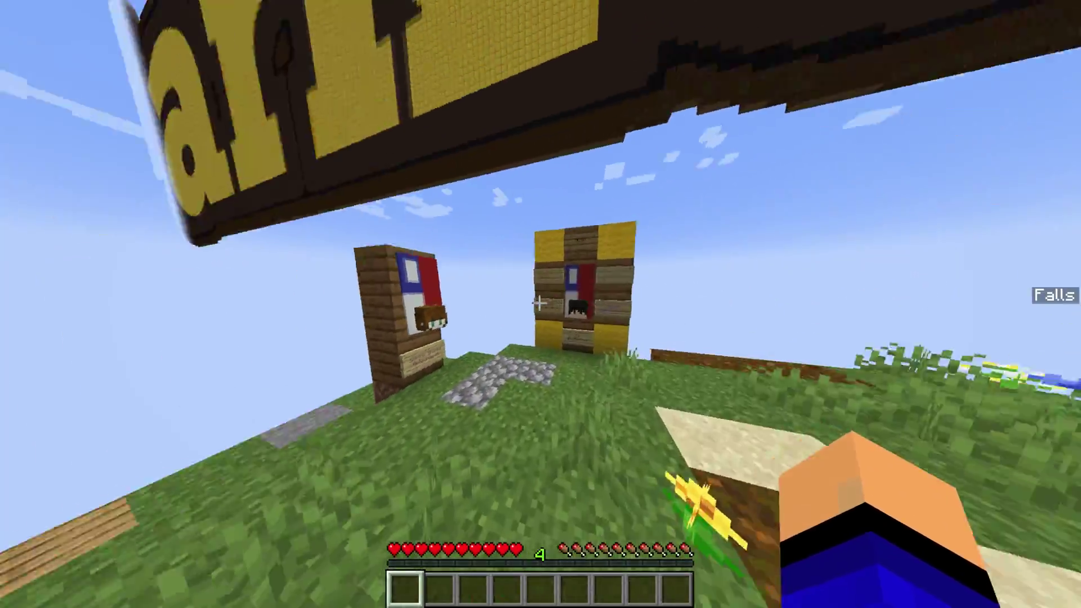
# Walk past the creator's sign board to the framed terracotta wall and activate its button to start the parkour
pyautogui.press('w')
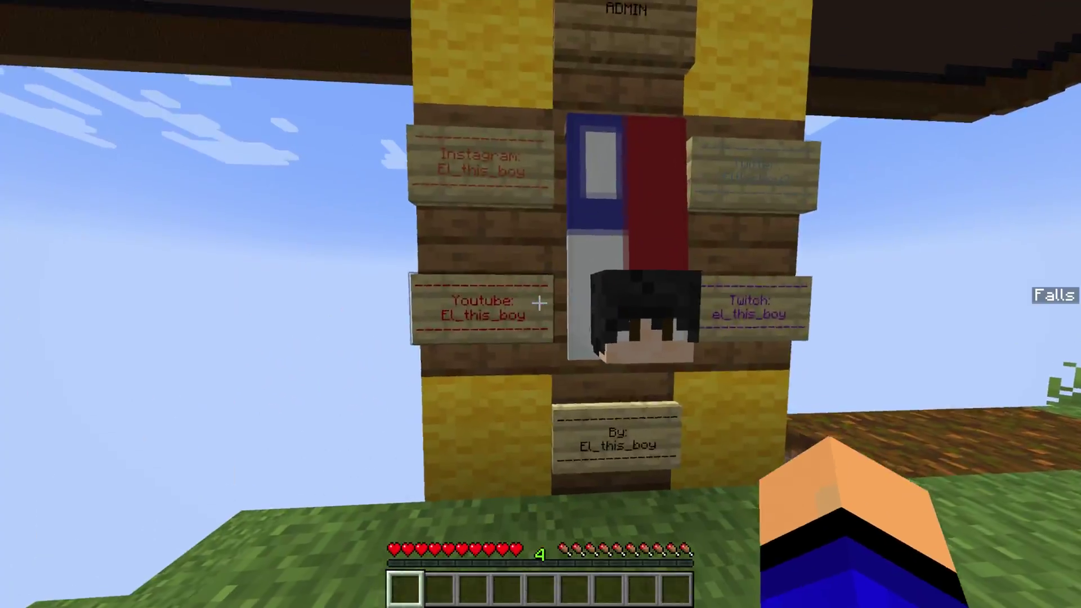
pyautogui.press('w')
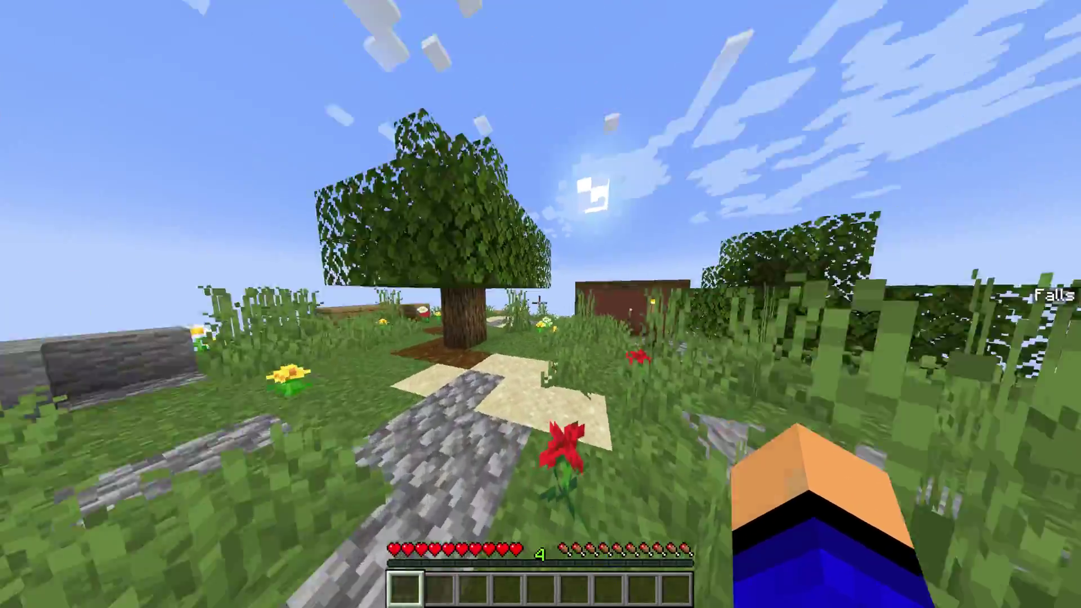
pyautogui.press('w')
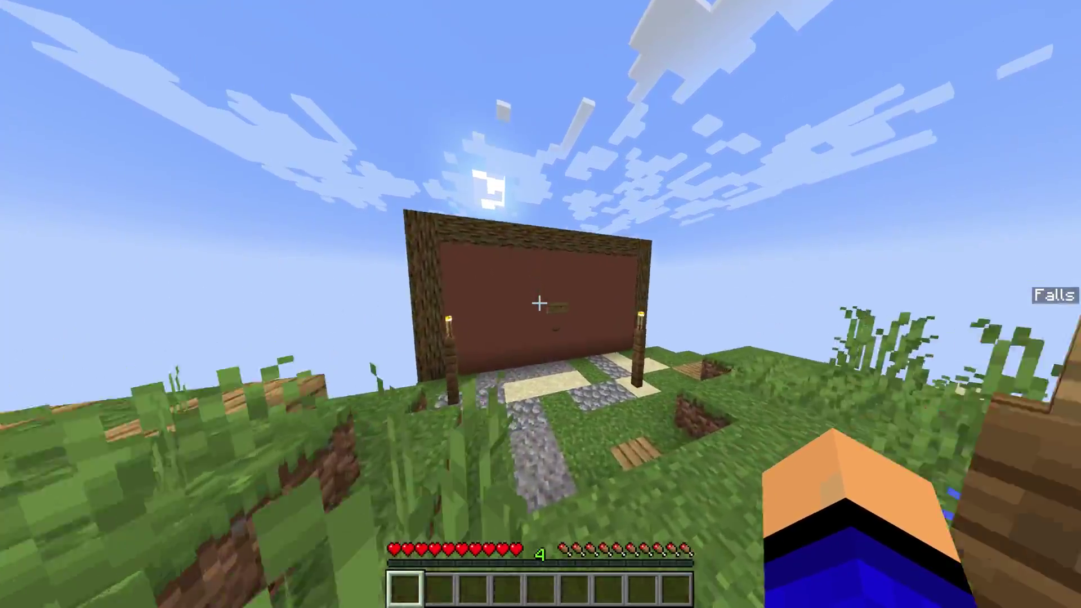
pyautogui.press('w')
pyautogui.rightClick(540, 303)
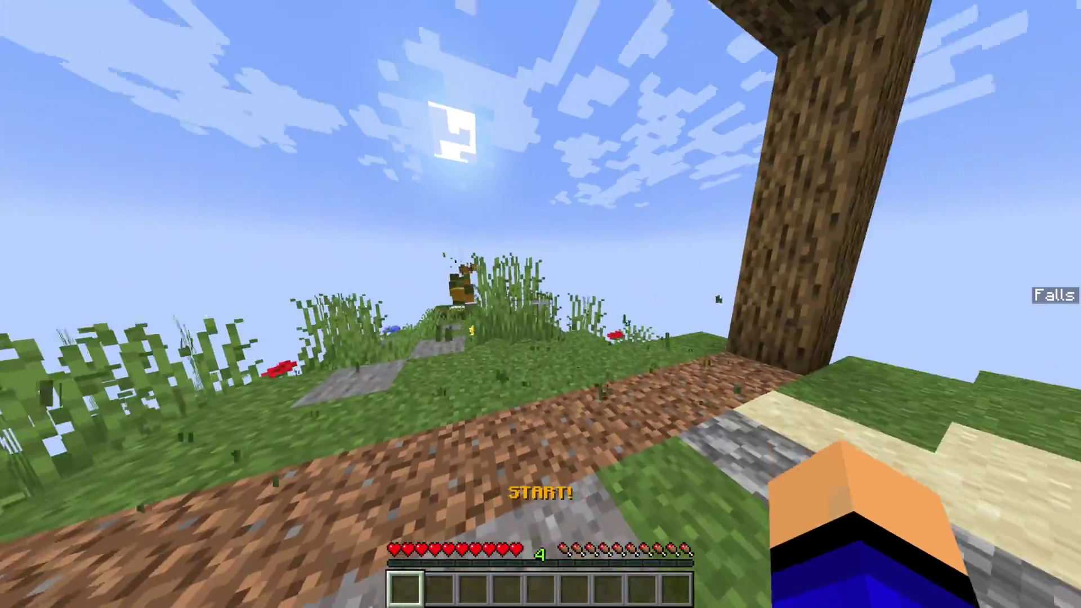
# Run onto the parkour course, cross the checkpoint plate and jump toward the next blocks
pyautogui.press('w')
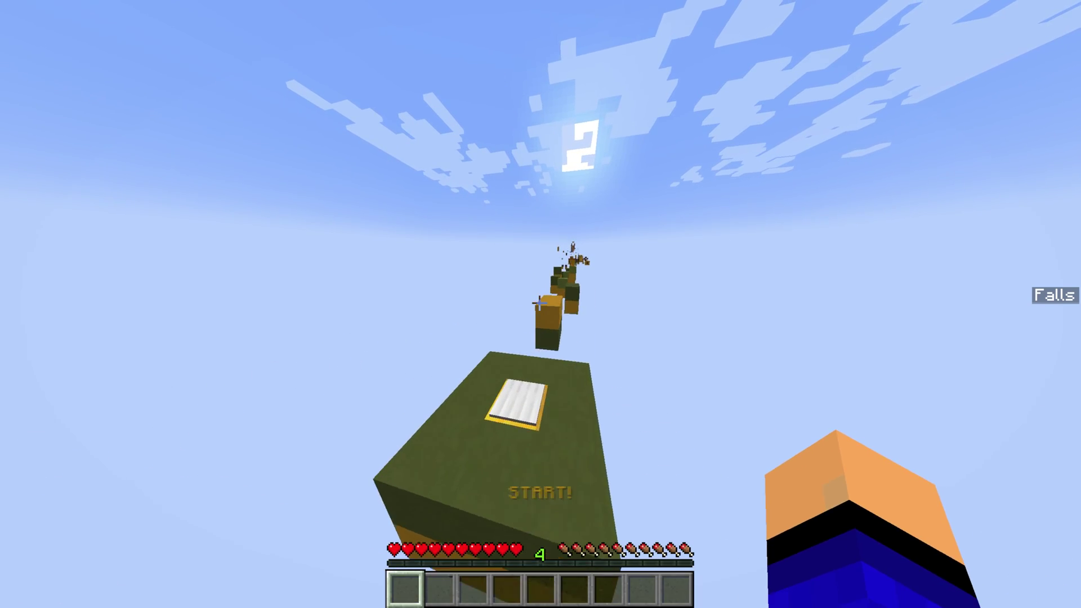
pyautogui.press('w')
pyautogui.press('space')
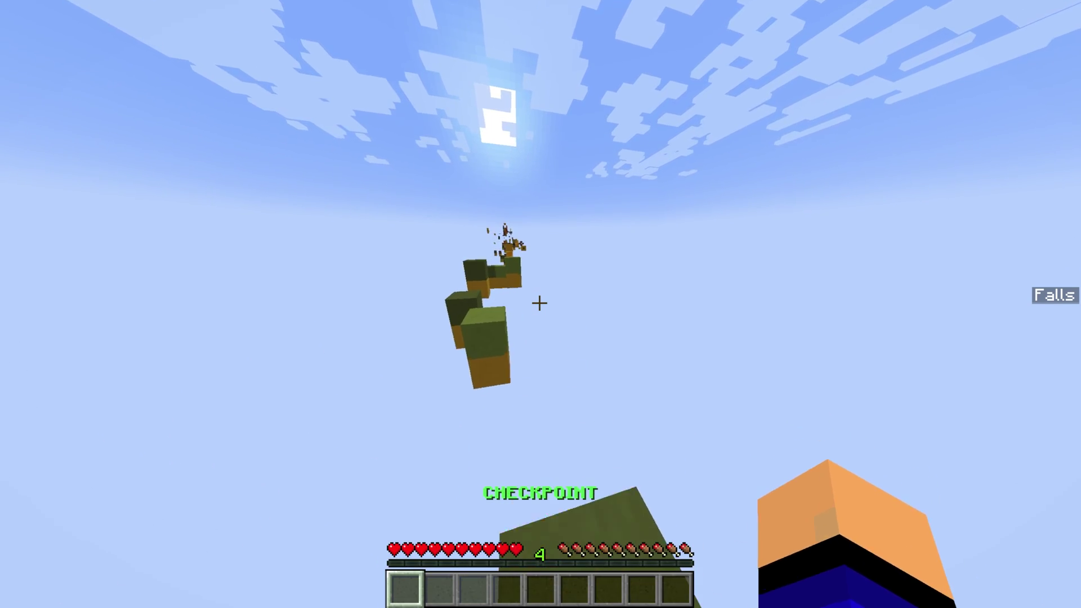
# Save and quit the Parkour! map, return to the singleplayer worlds and load Skyblock Classic Edition
pyautogui.press('Escape')
pyautogui.click(557, 341)
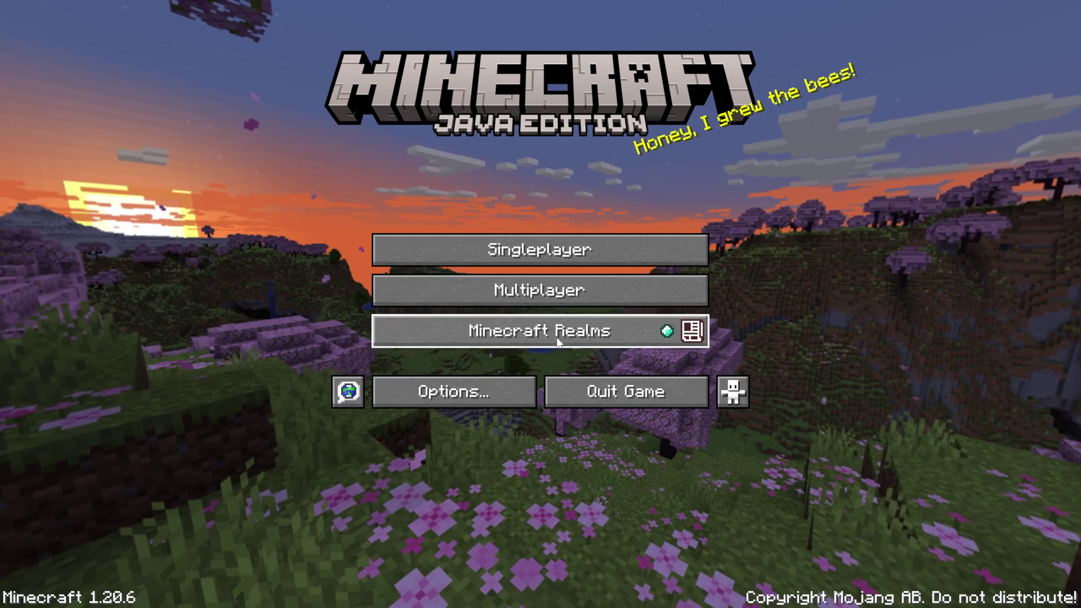
pyautogui.click(528, 249)
pyautogui.scroll(-1, 528, 364)
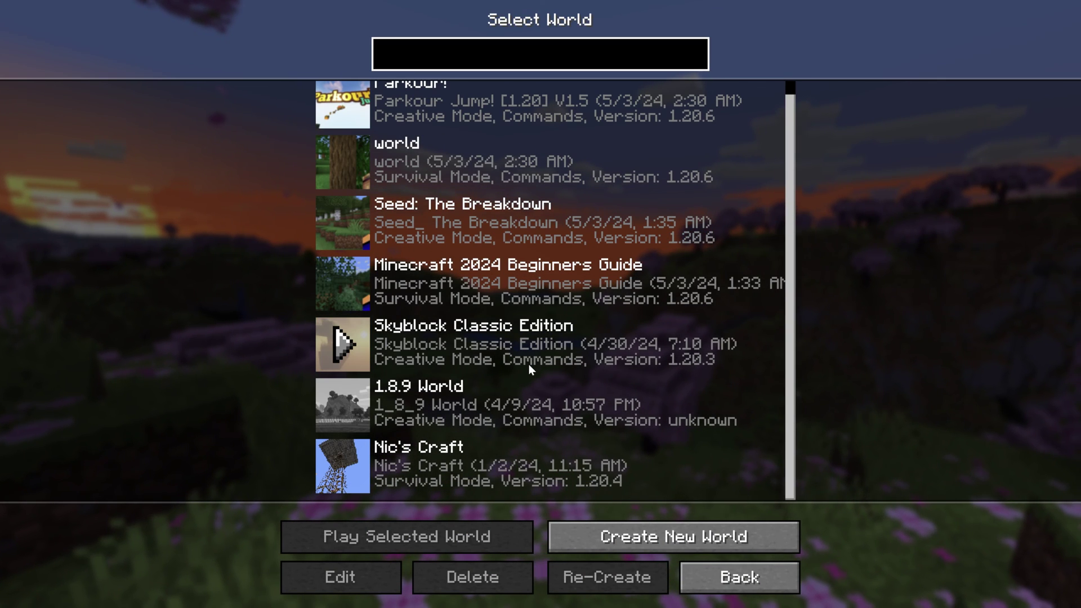
pyautogui.doubleClick(484, 424)
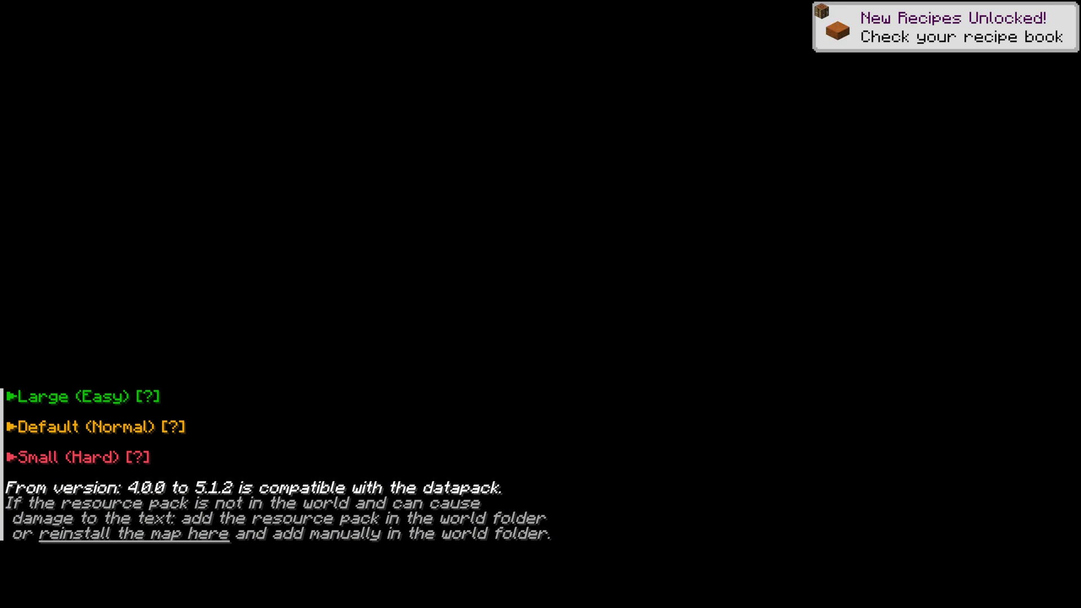
# Open the chat and choose the Default (Normal) islands for the Skyblock map
pyautogui.press('t')
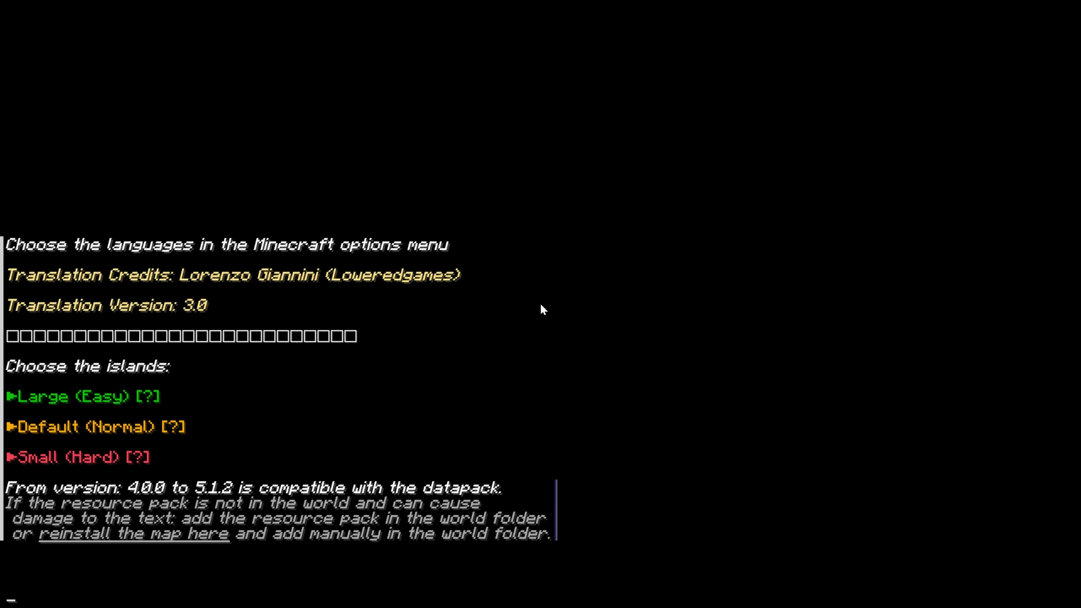
pyautogui.click(103, 428)
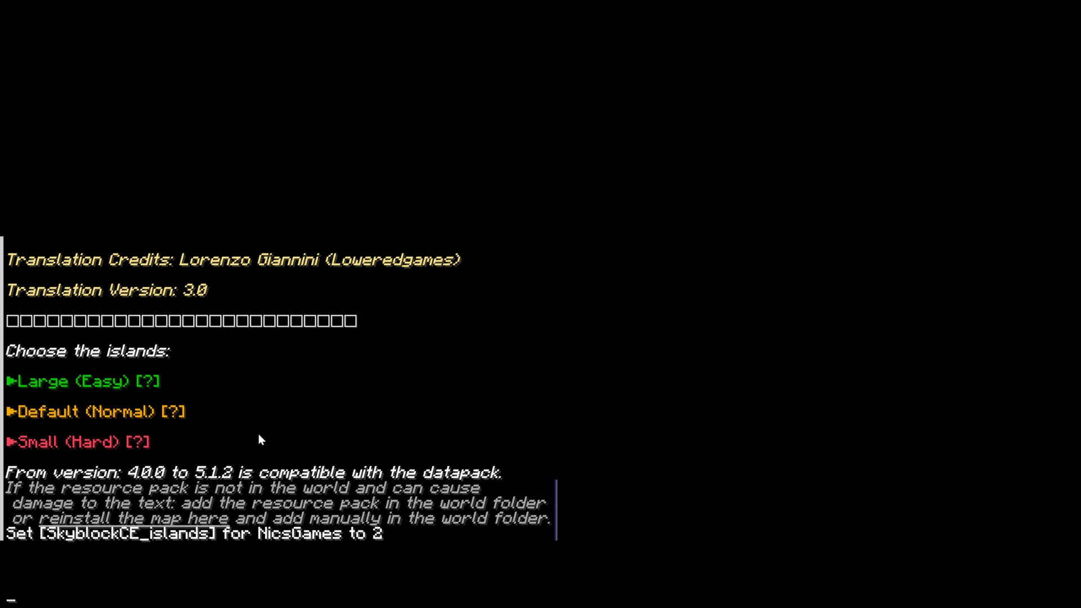
pyautogui.click(53, 414)
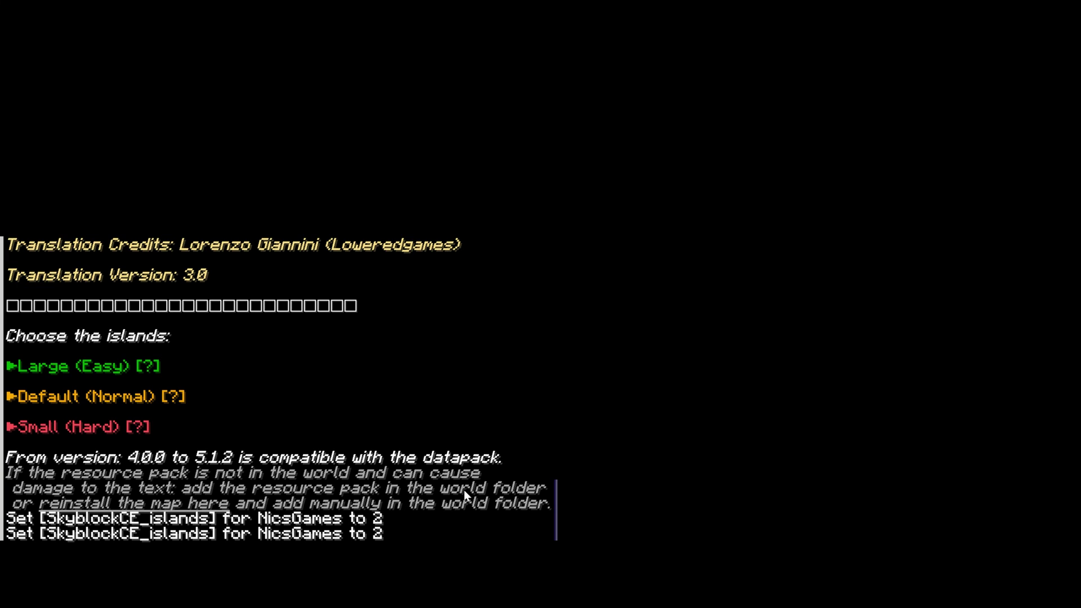